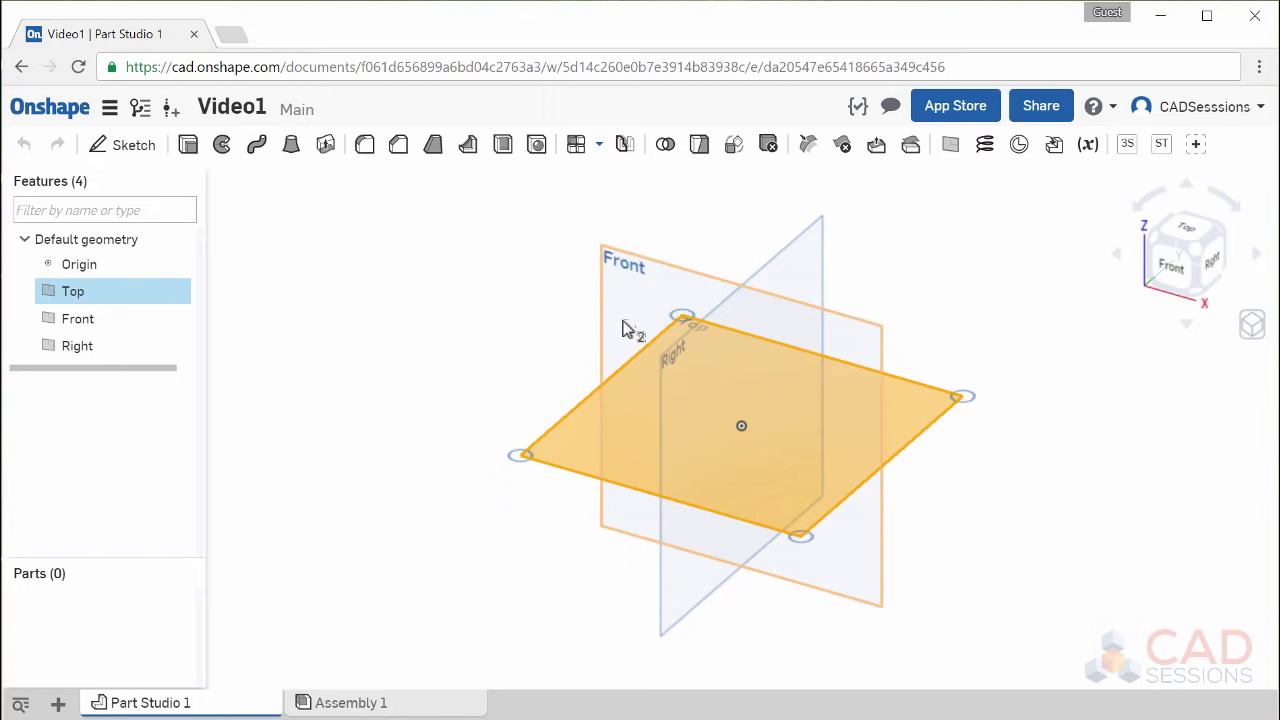
# Try selecting and deselecting the Top and Front planes in the model view.
pyautogui.click(574, 440)
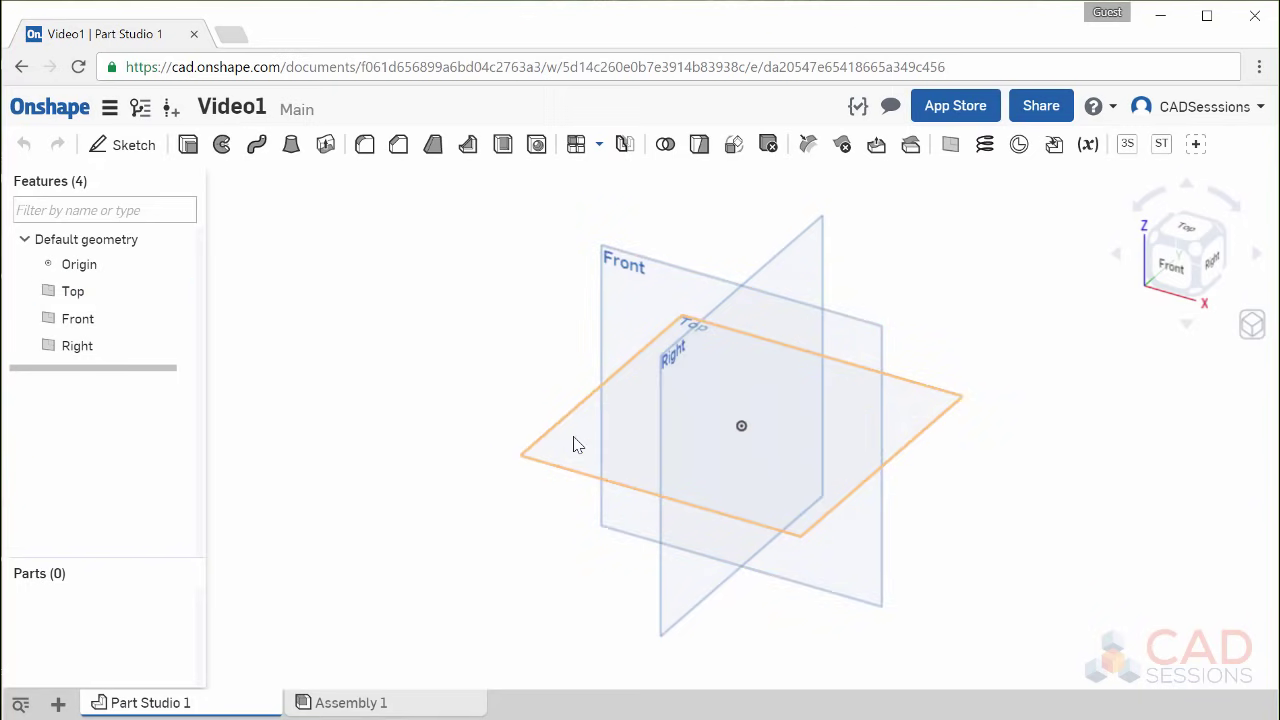
pyautogui.click(575, 437)
pyautogui.click(615, 330)
pyautogui.click(527, 355)
pyautogui.click(590, 450)
pyautogui.click(622, 333)
pyautogui.click(526, 352)
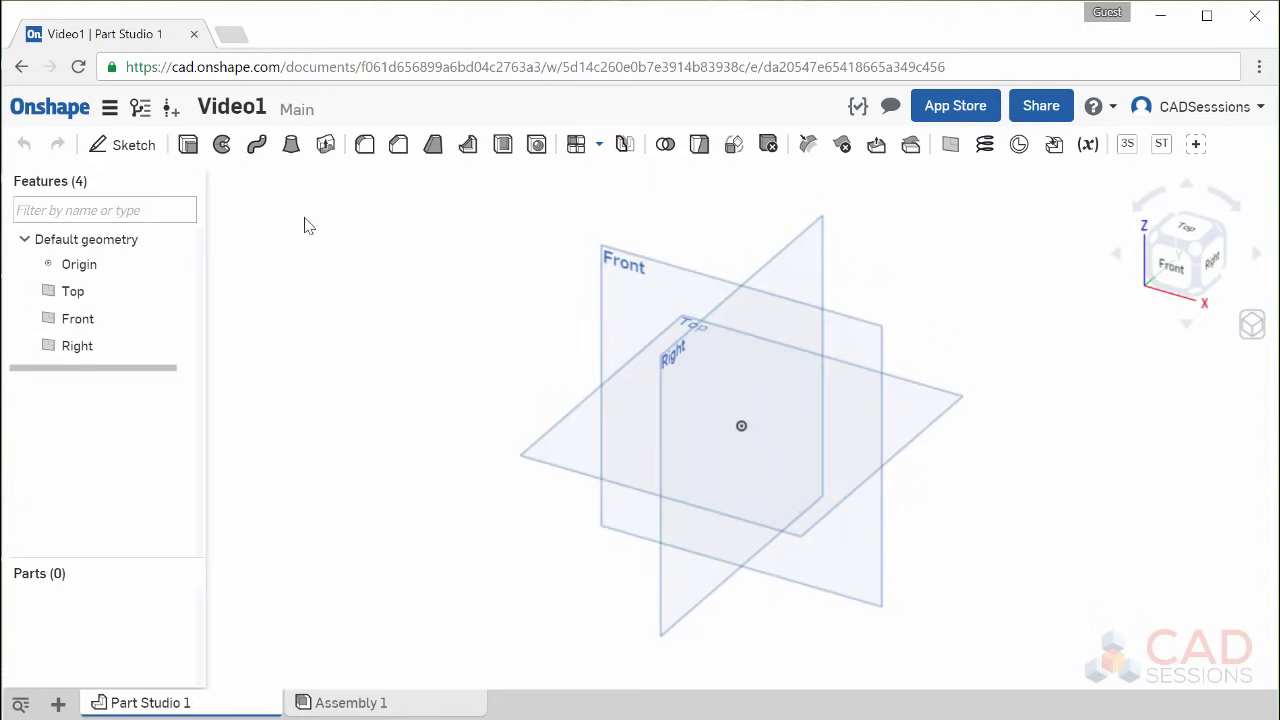
pyautogui.click(189, 146)
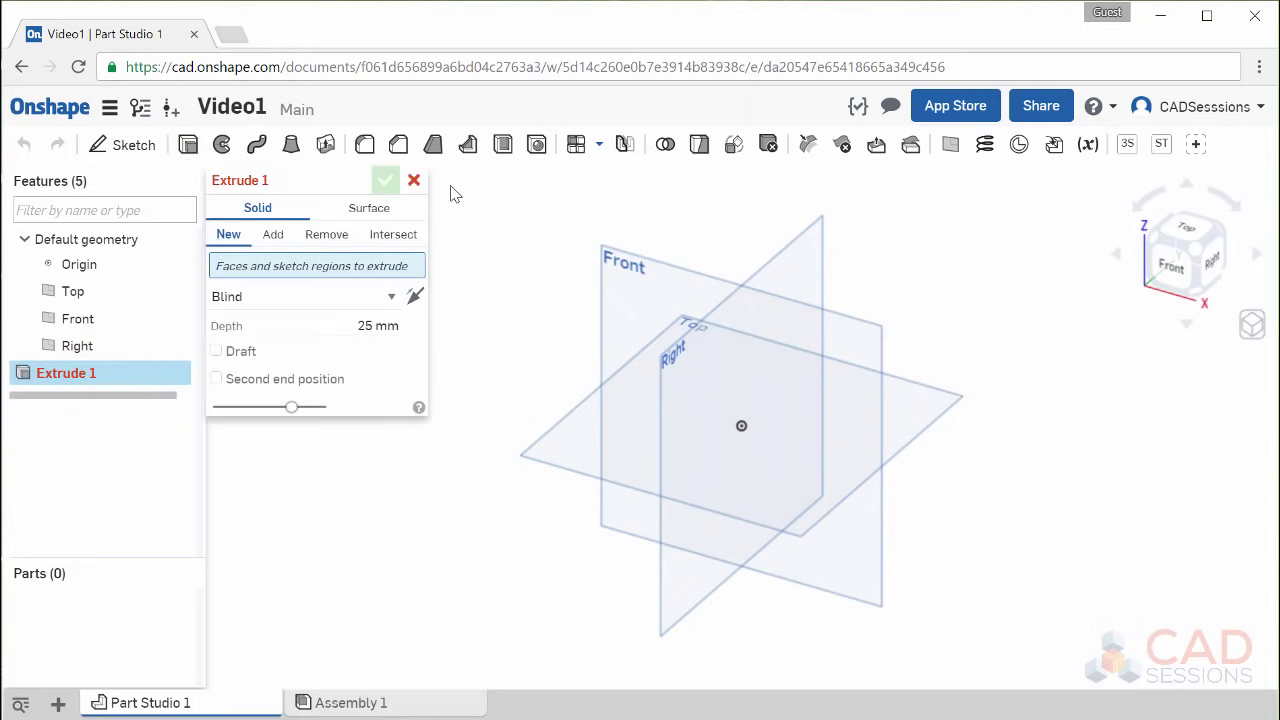
pyautogui.press('Escape')
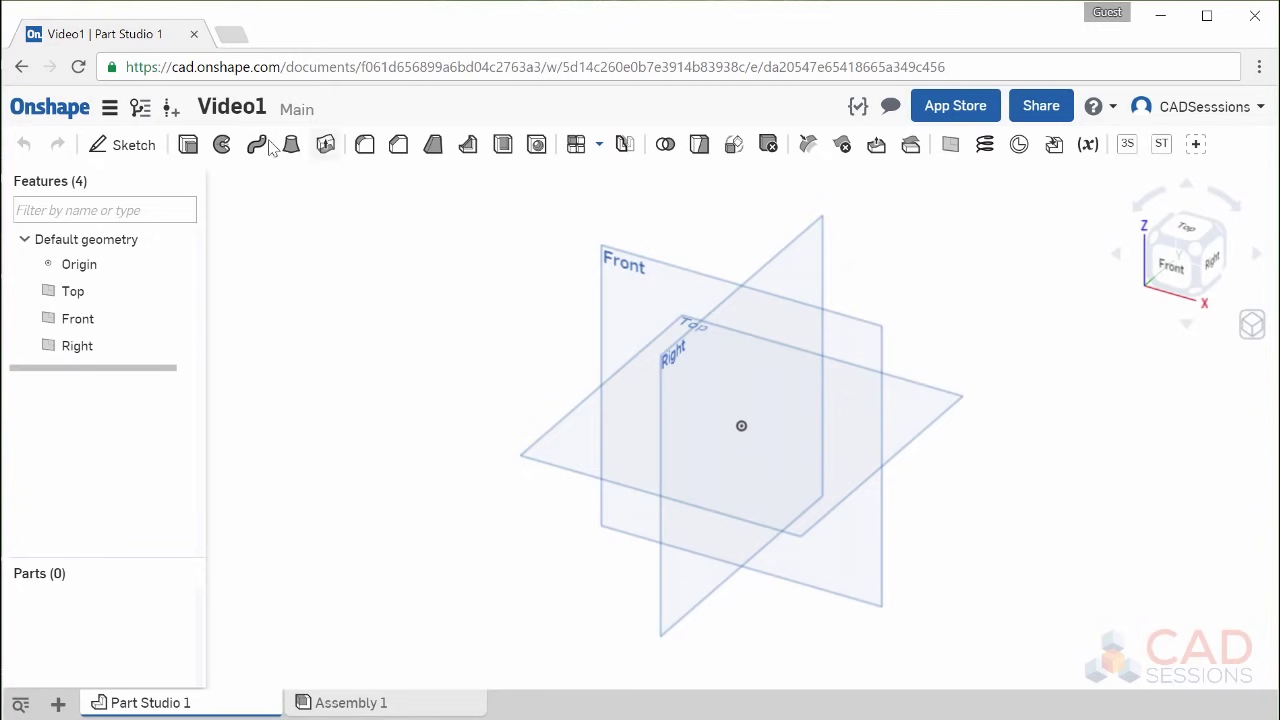
pyautogui.click(222, 145)
pyautogui.press('Escape')
# Examine the three default planes around the origin at different zoom levels and from different angles.
pyautogui.scroll(4, 726, 403)
pyautogui.scroll(-3, 726, 317)
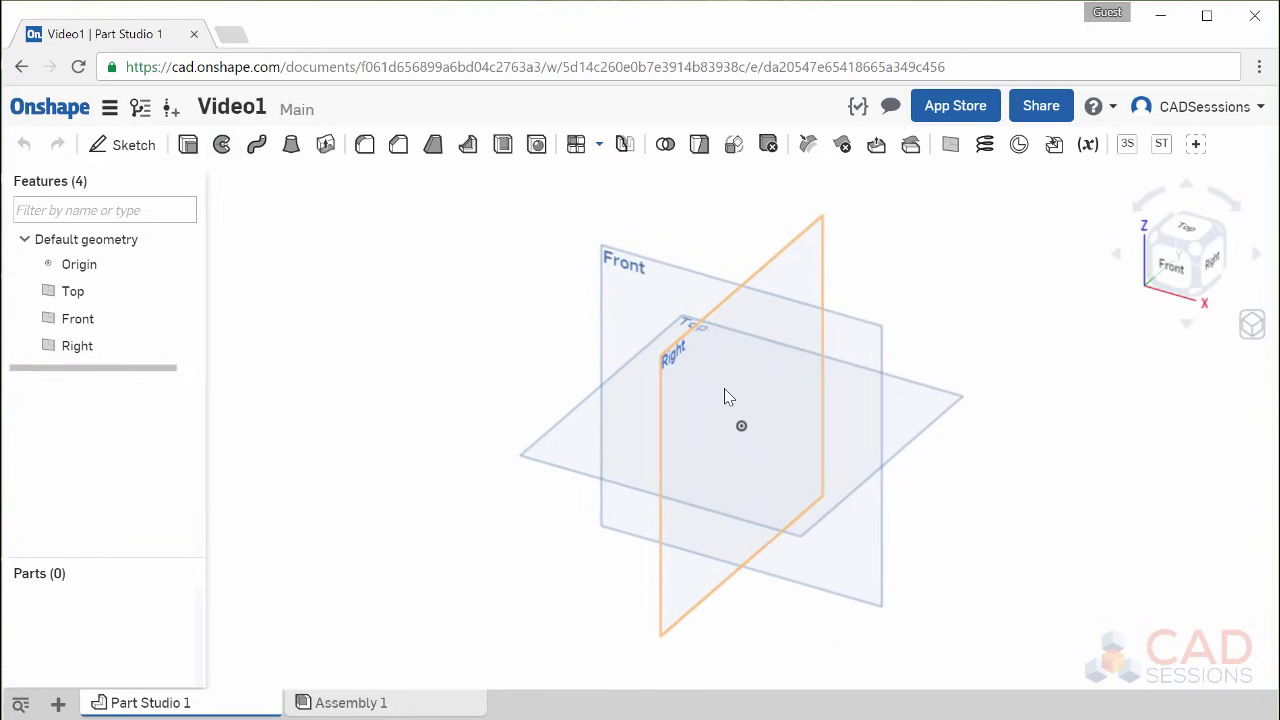
pyautogui.scroll(3, 726, 277)
pyautogui.scroll(-3, 726, 280)
pyautogui.scroll(3, 754, 577)
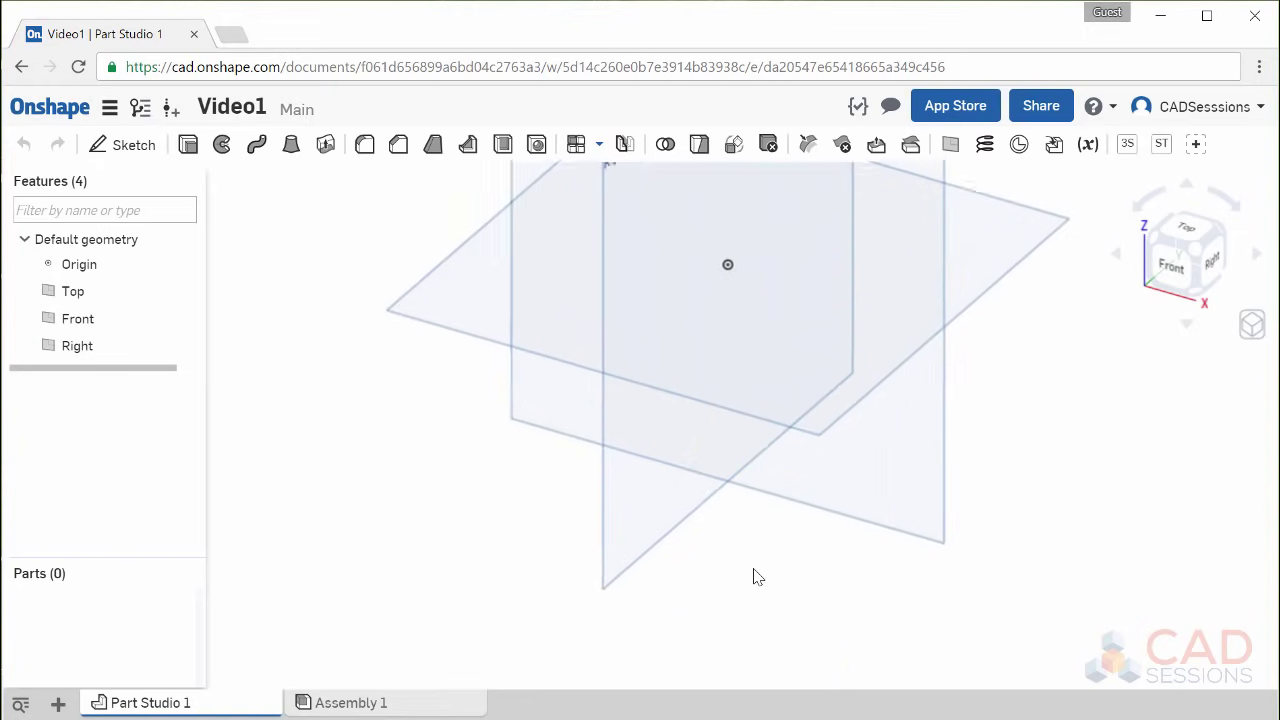
pyautogui.scroll(-3, 757, 549)
pyautogui.scroll(4, 720, 214)
pyautogui.scroll(-4, 737, 491)
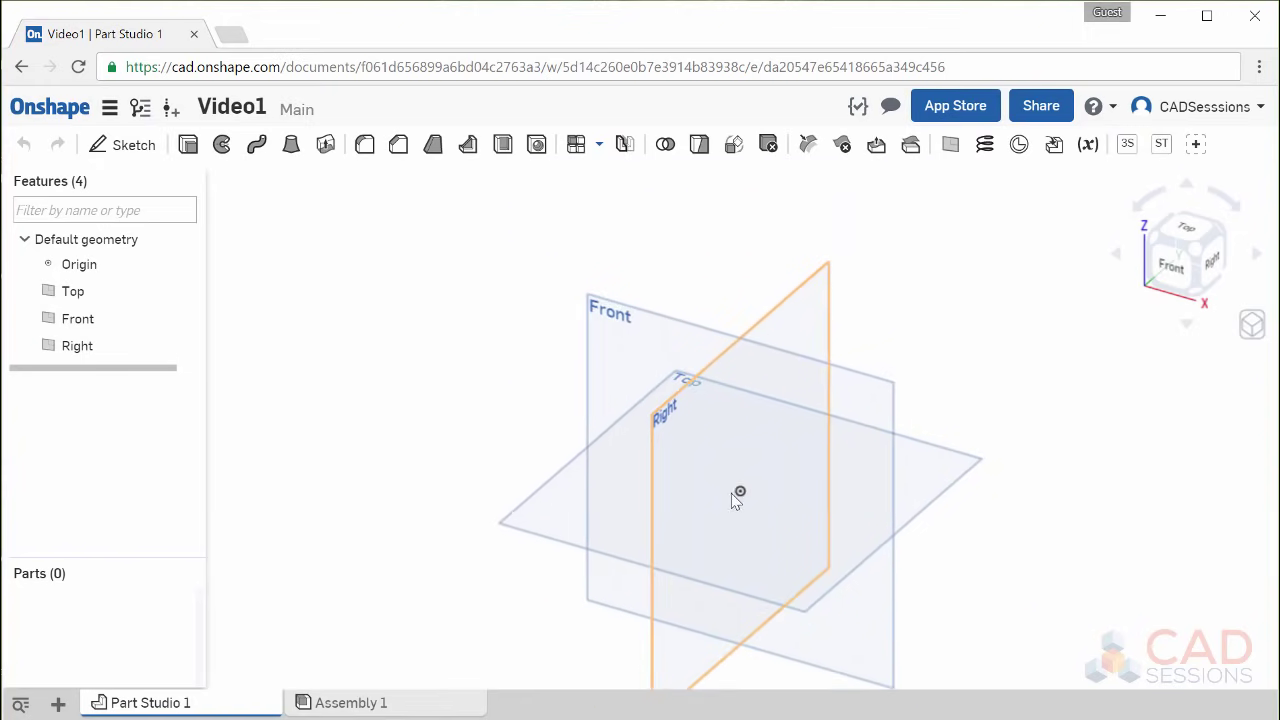
pyautogui.scroll(2, 740, 494)
pyautogui.scroll(-2, 740, 491)
pyautogui.moveTo(740, 491)
pyautogui.mouseDown(button='right')
pyautogui.moveTo(730, 233)
pyautogui.moveTo(886, 240)
pyautogui.moveTo(966, 463)
pyautogui.moveTo(770, 502)
pyautogui.mouseUp(button='right')
pyautogui.scroll(3, 767, 497)
pyautogui.scroll(-3, 770, 497)
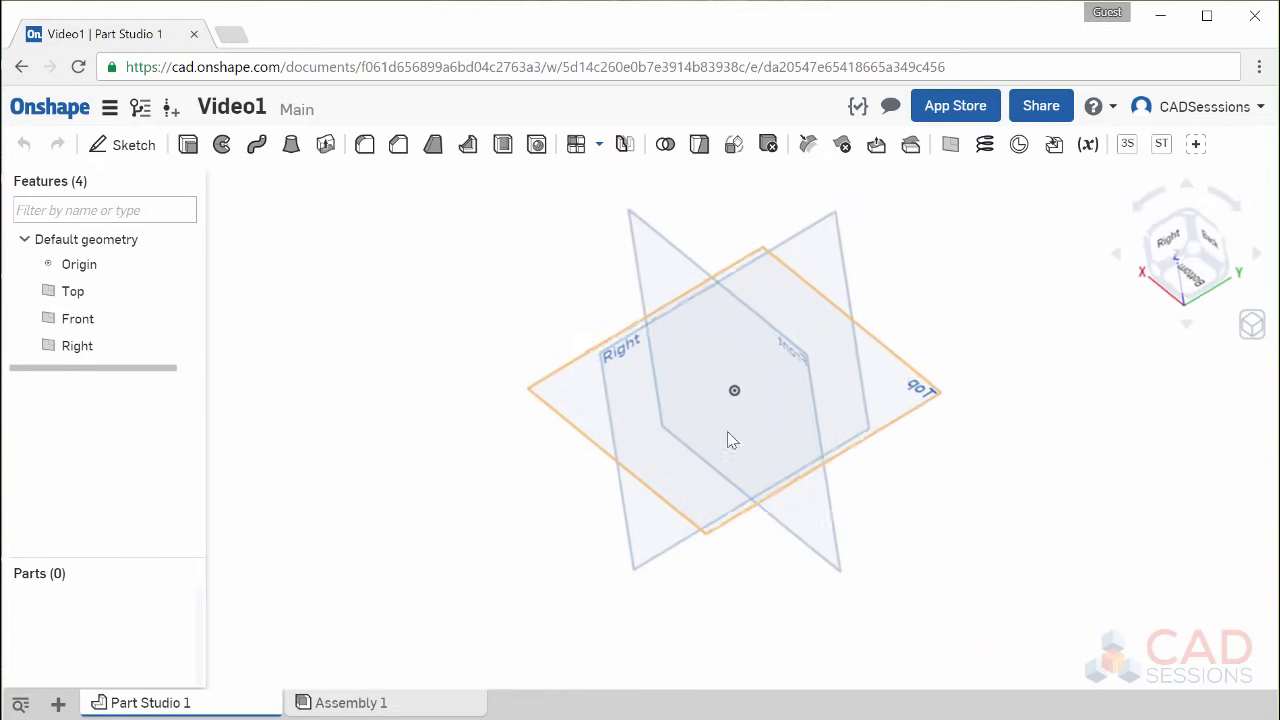
pyautogui.moveTo(731, 437); pyautogui.dragTo(849, 394, button='right')
pyautogui.scroll(3, 875, 345)
pyautogui.moveTo(875, 345); pyautogui.dragTo(813, 342, button='right')
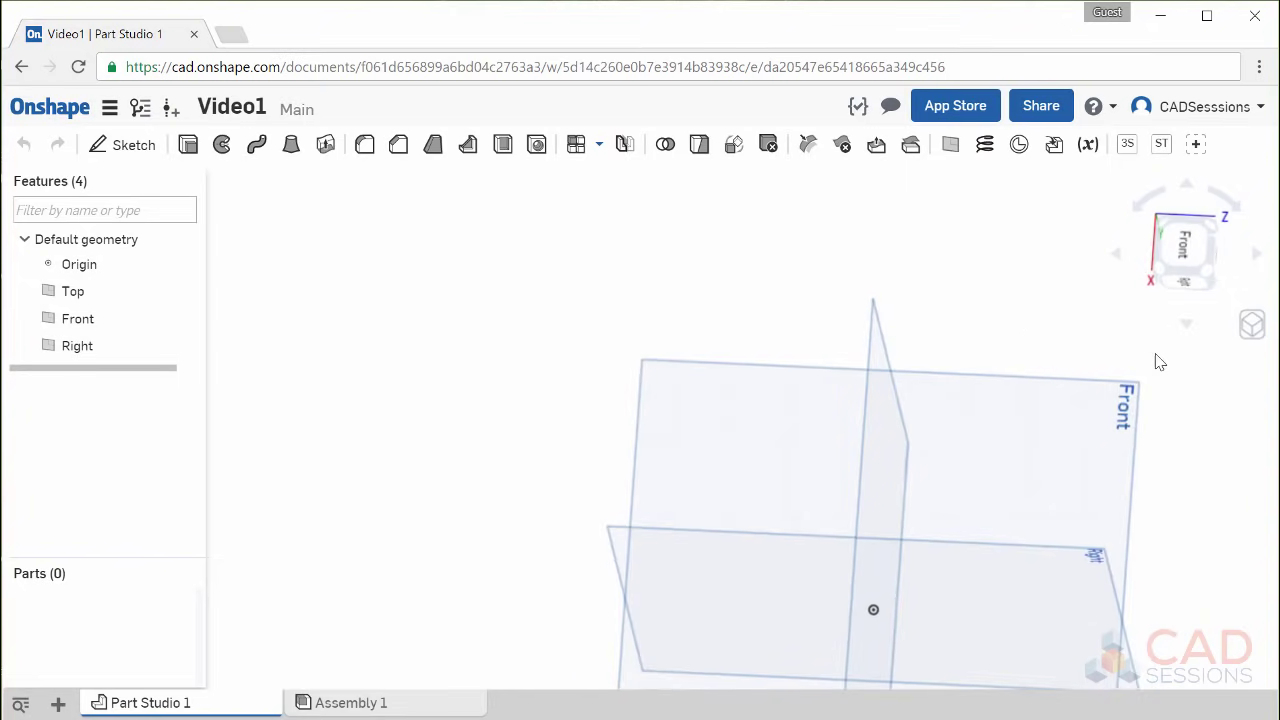
# Restore an isometric-style view of the three default planes.
pyautogui.rightClick(670, 278)
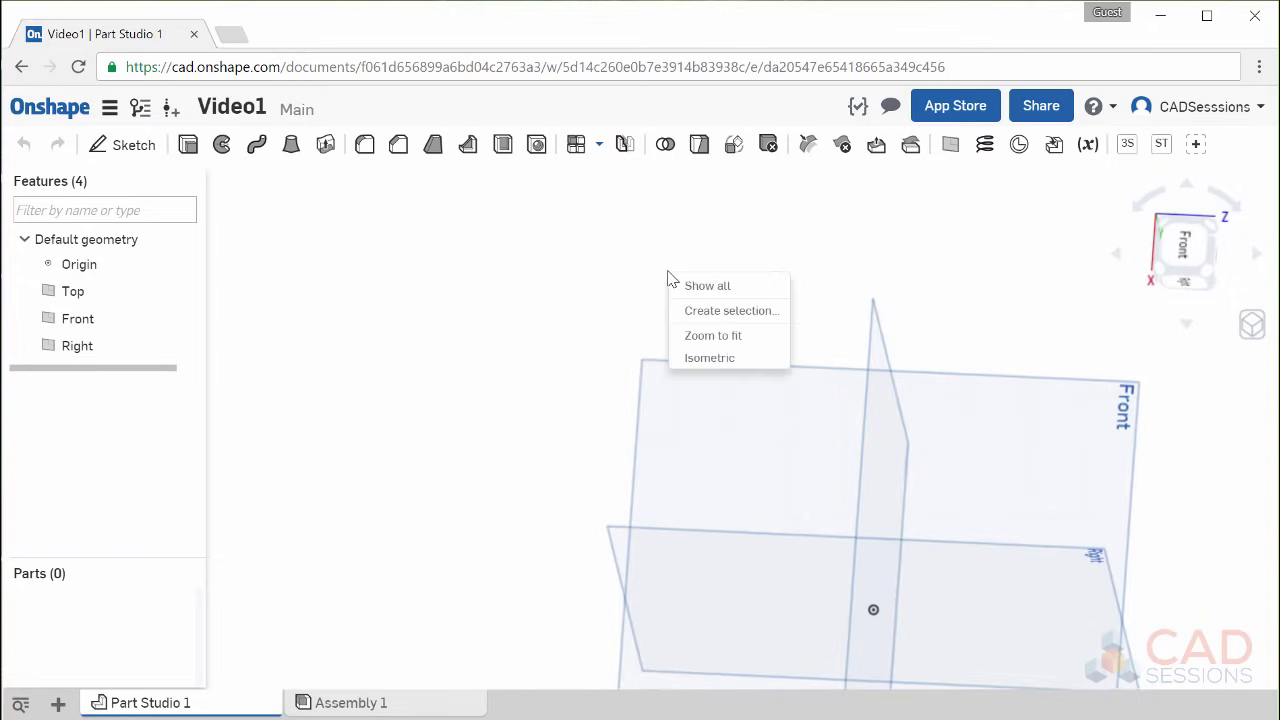
pyautogui.click(716, 358)
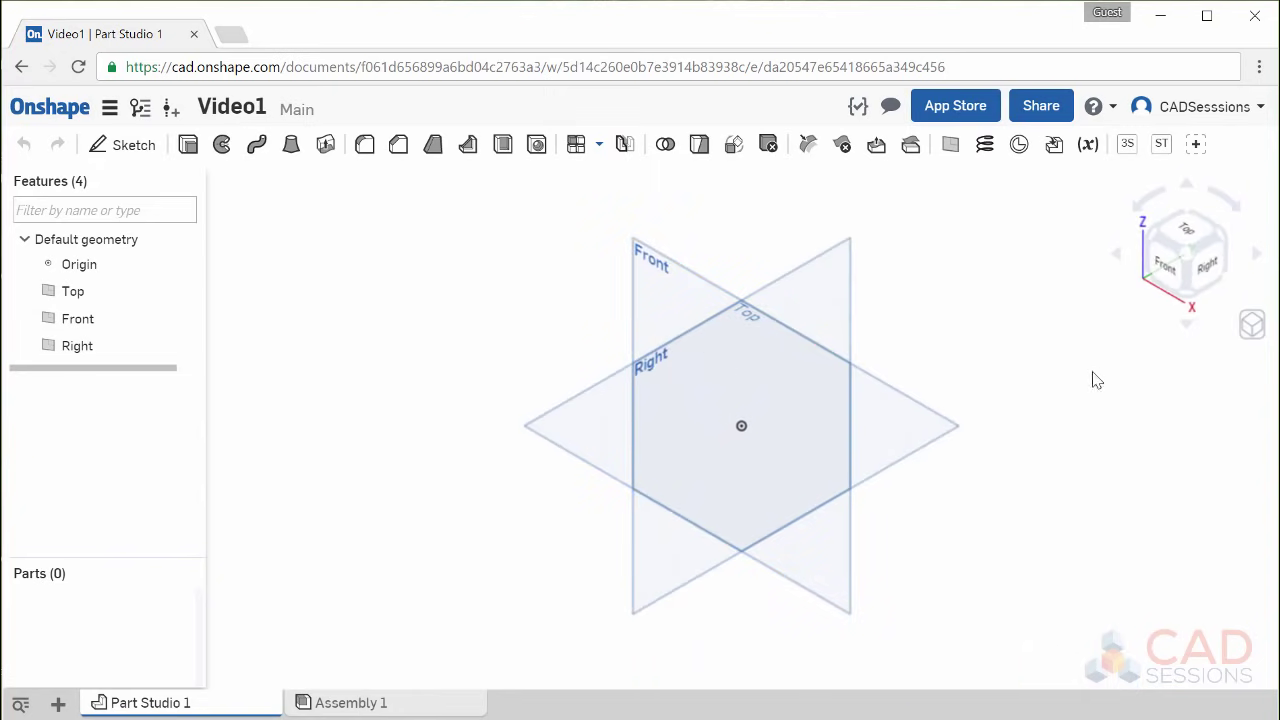
pyautogui.click(1190, 262)
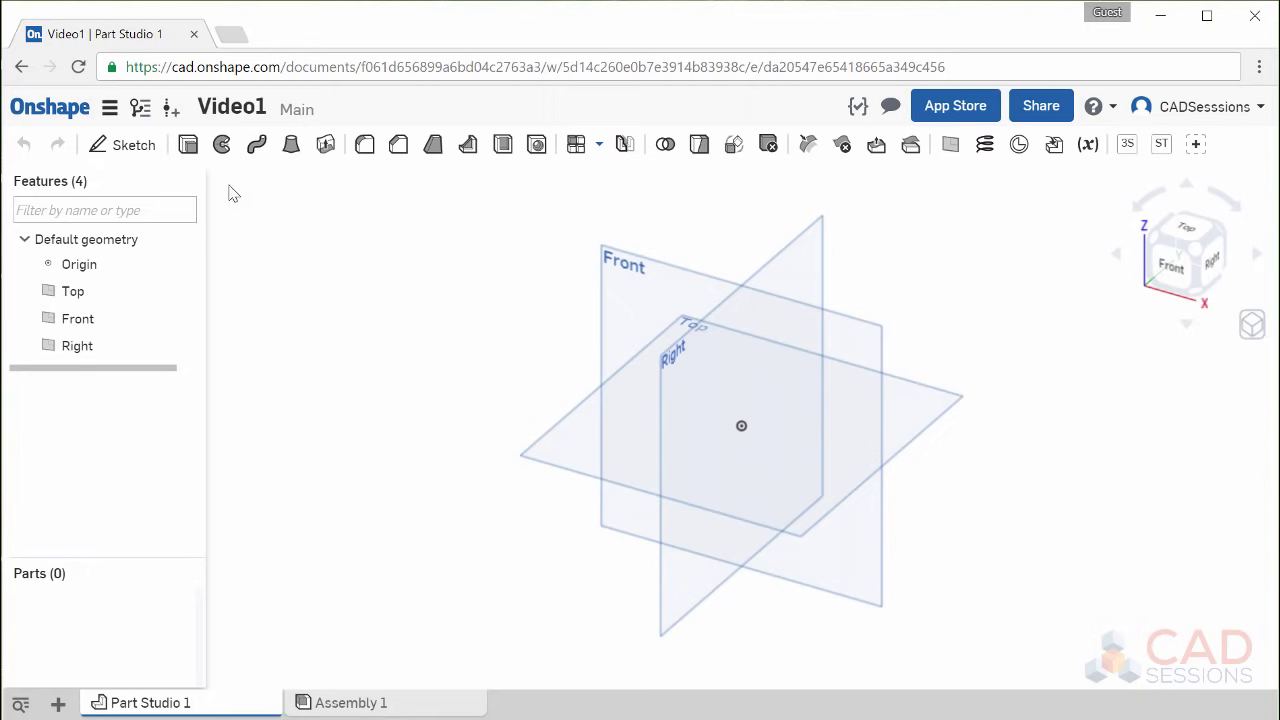
# Start a new sketch on the Top plane, clearing and reselecting the sketch plane once.
pyautogui.click(120, 147)
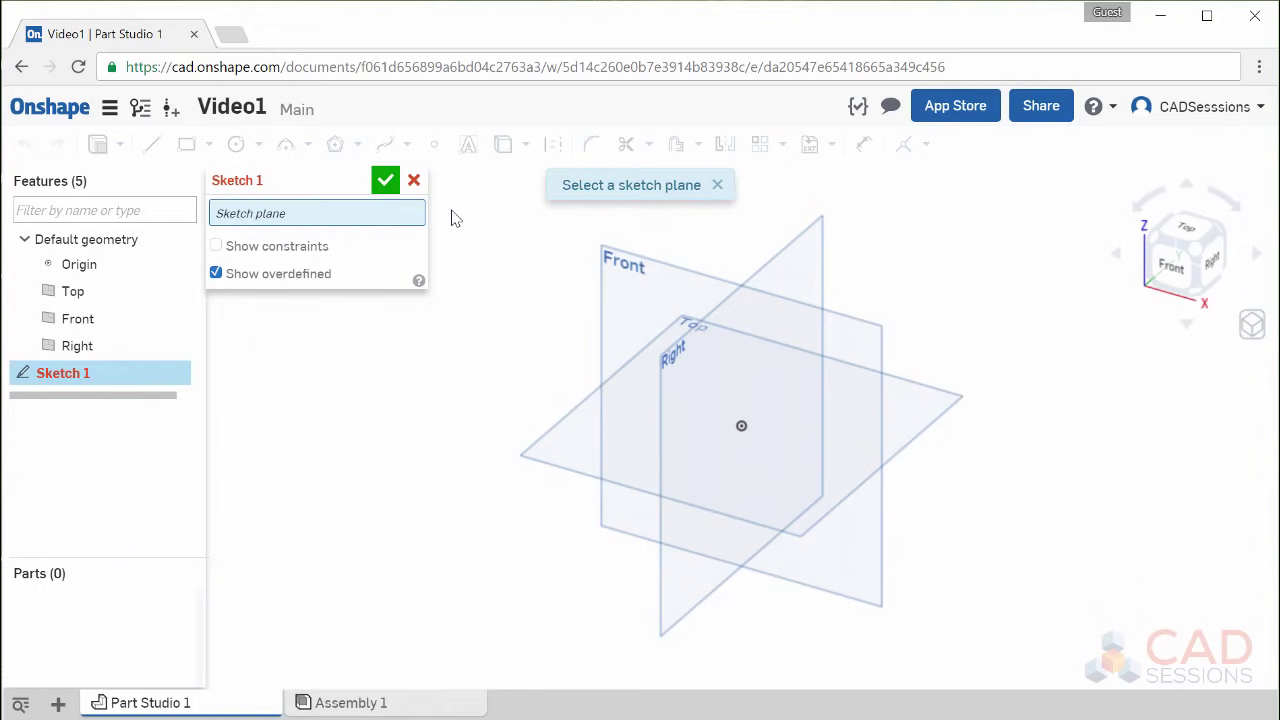
pyautogui.click(583, 428)
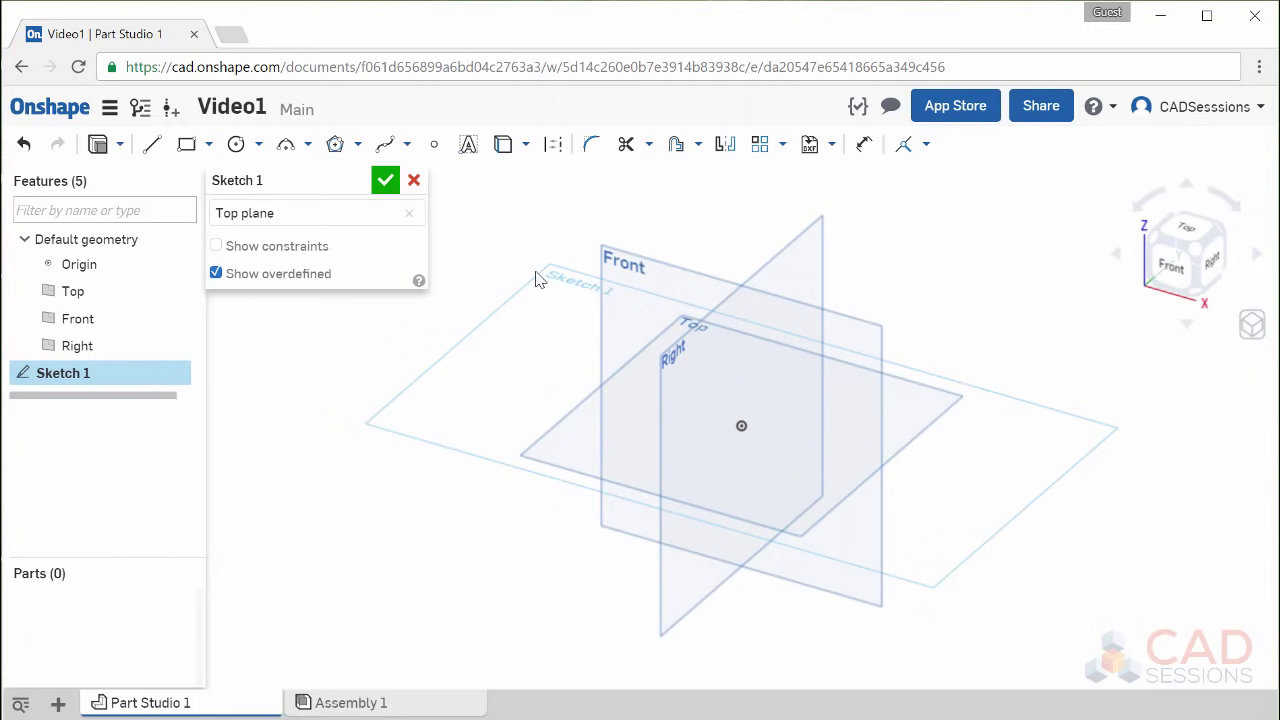
pyautogui.click(409, 213)
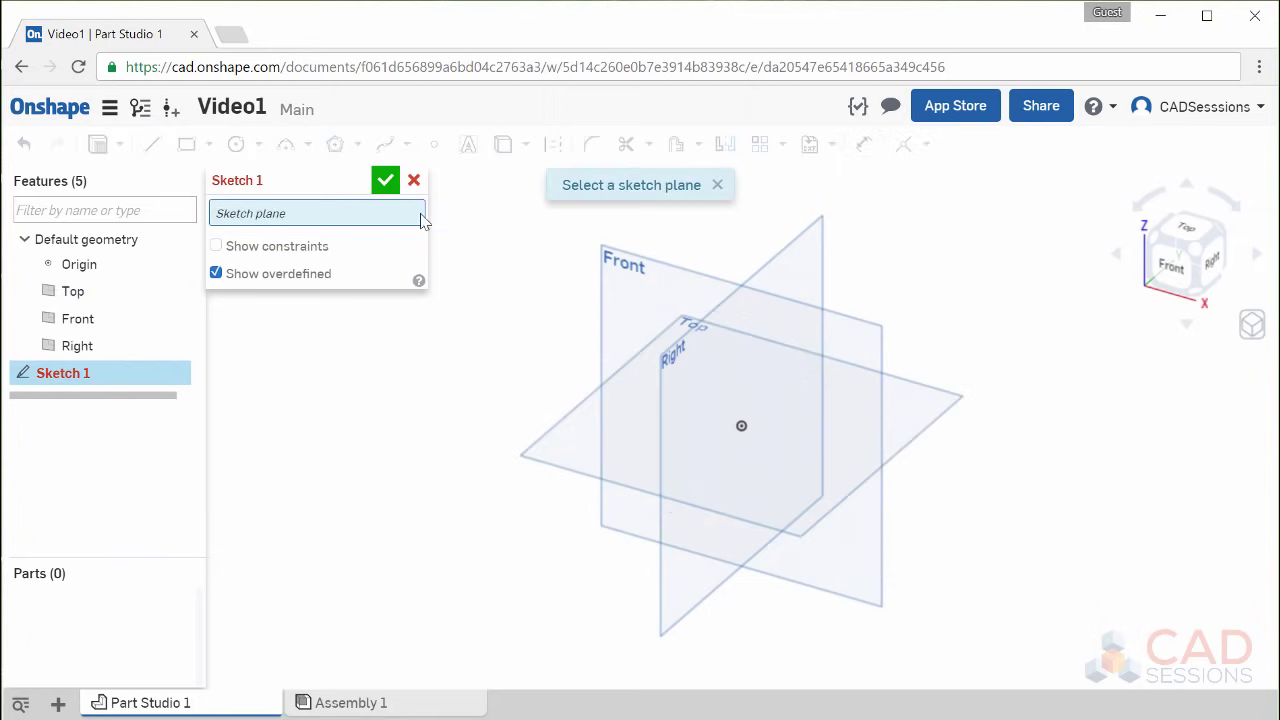
pyautogui.click(589, 404)
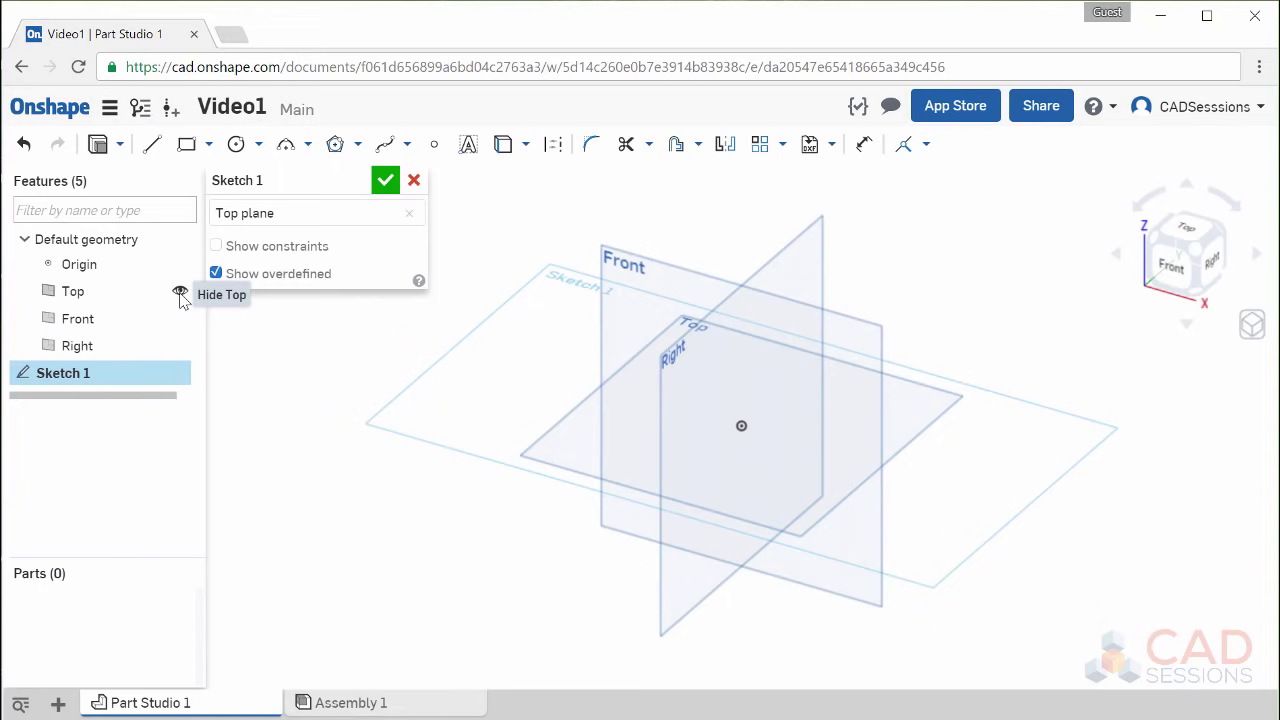
# Hide the Top, Front and Right default planes.
pyautogui.click(180, 293)
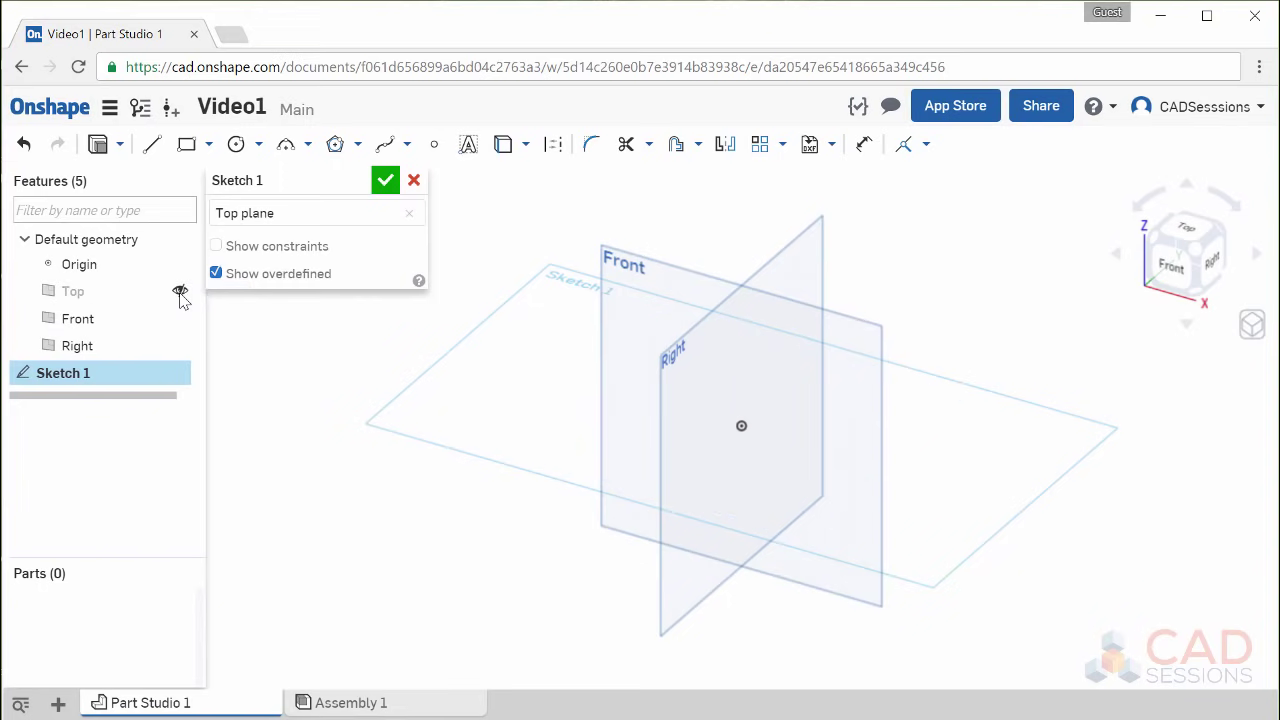
pyautogui.click(180, 320)
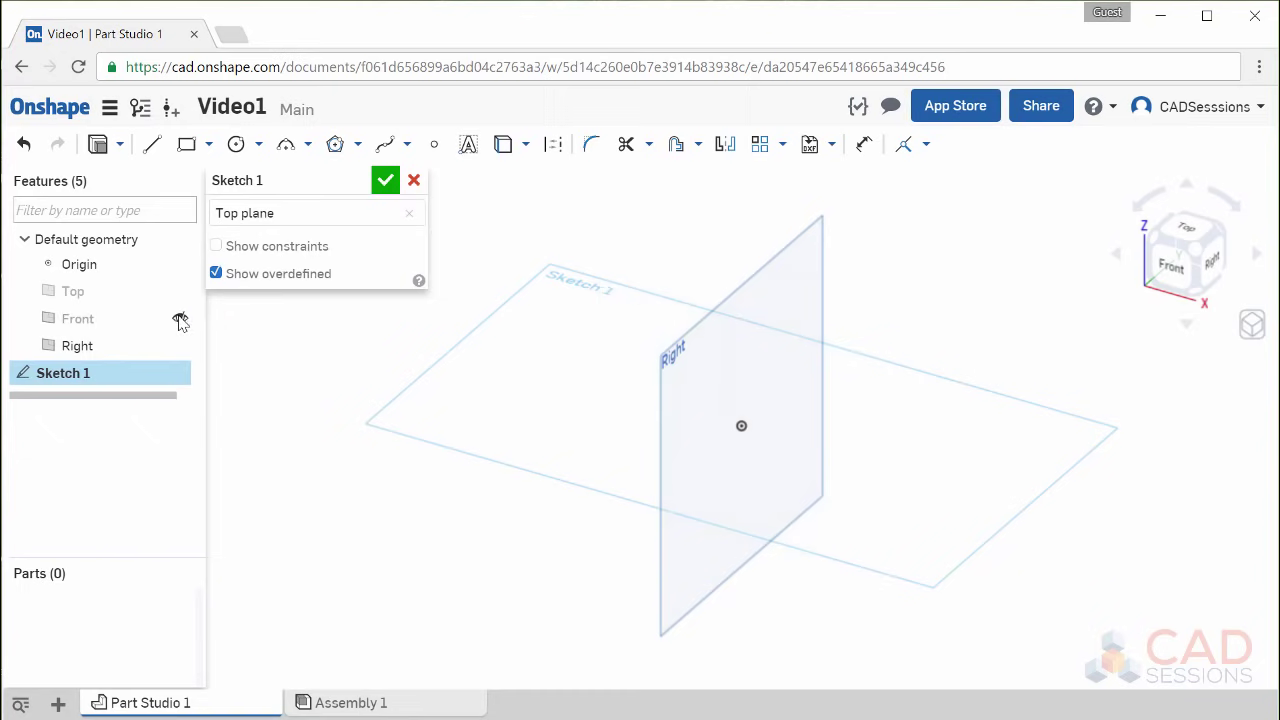
pyautogui.click(180, 346)
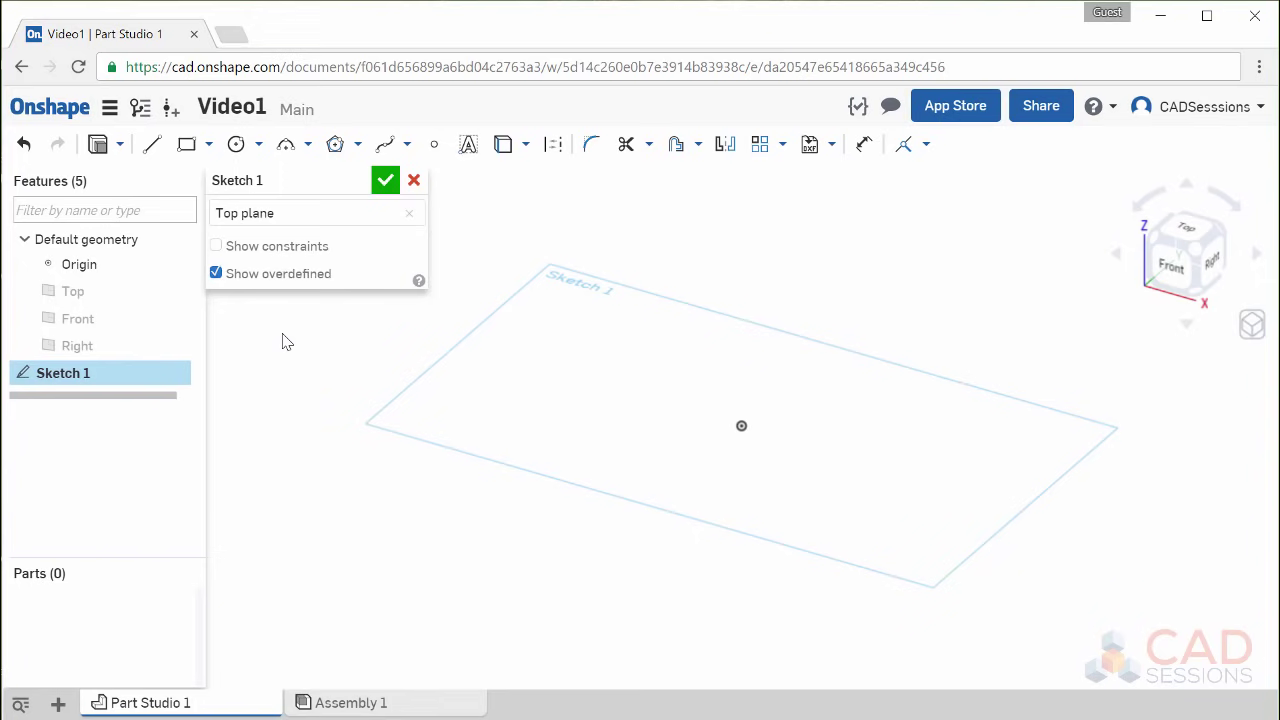
# Sketch a center point rectangle about 152 by 89 mm, centered on the origin.
pyautogui.click(210, 147)
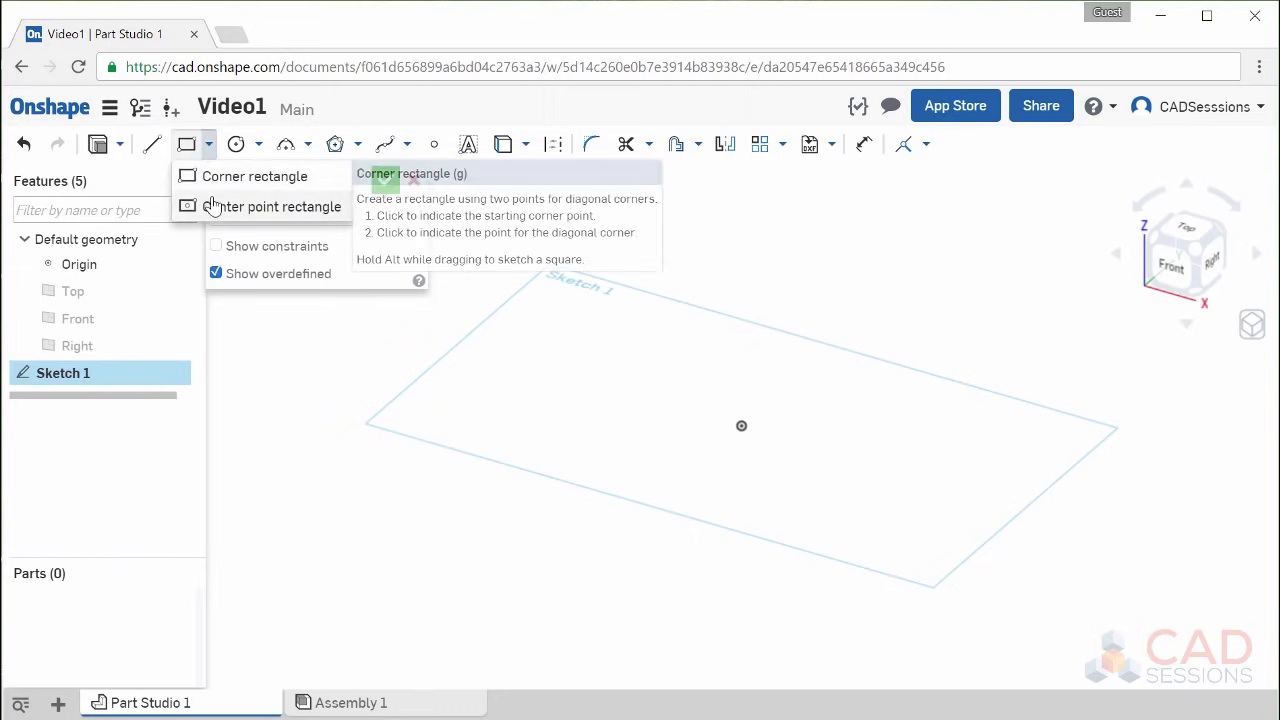
pyautogui.click(214, 208)
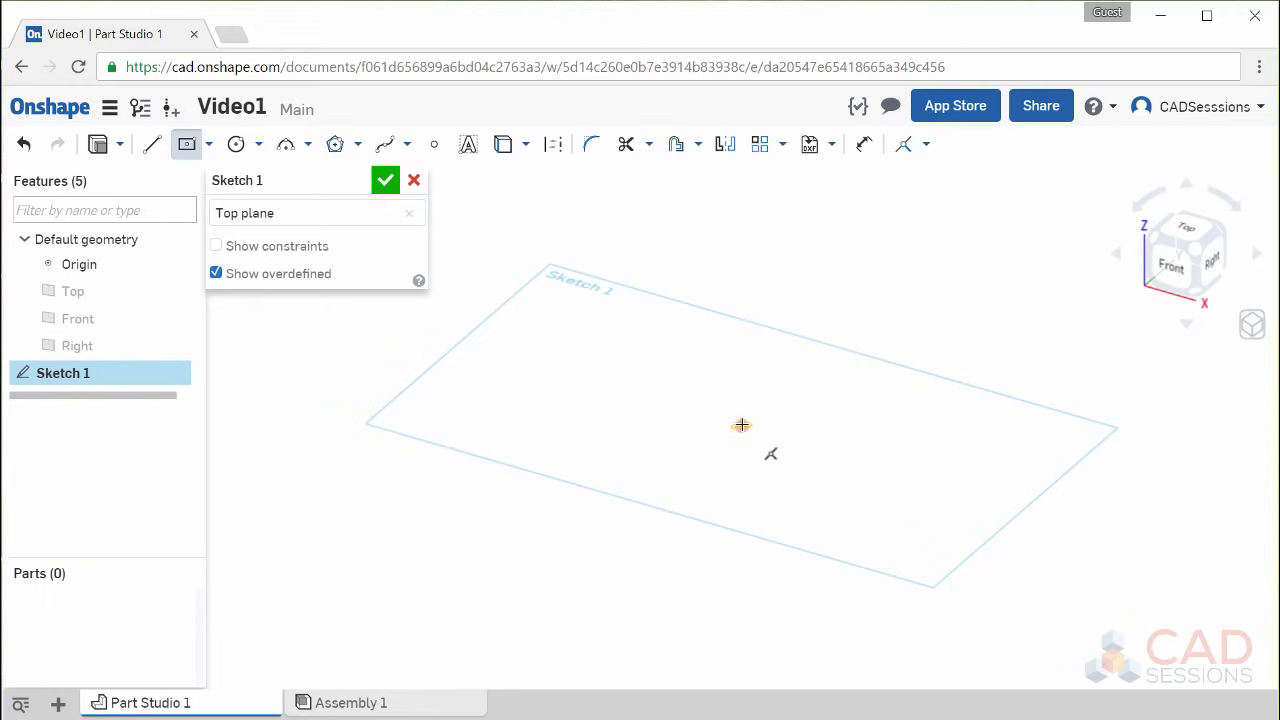
pyautogui.click(741, 425)
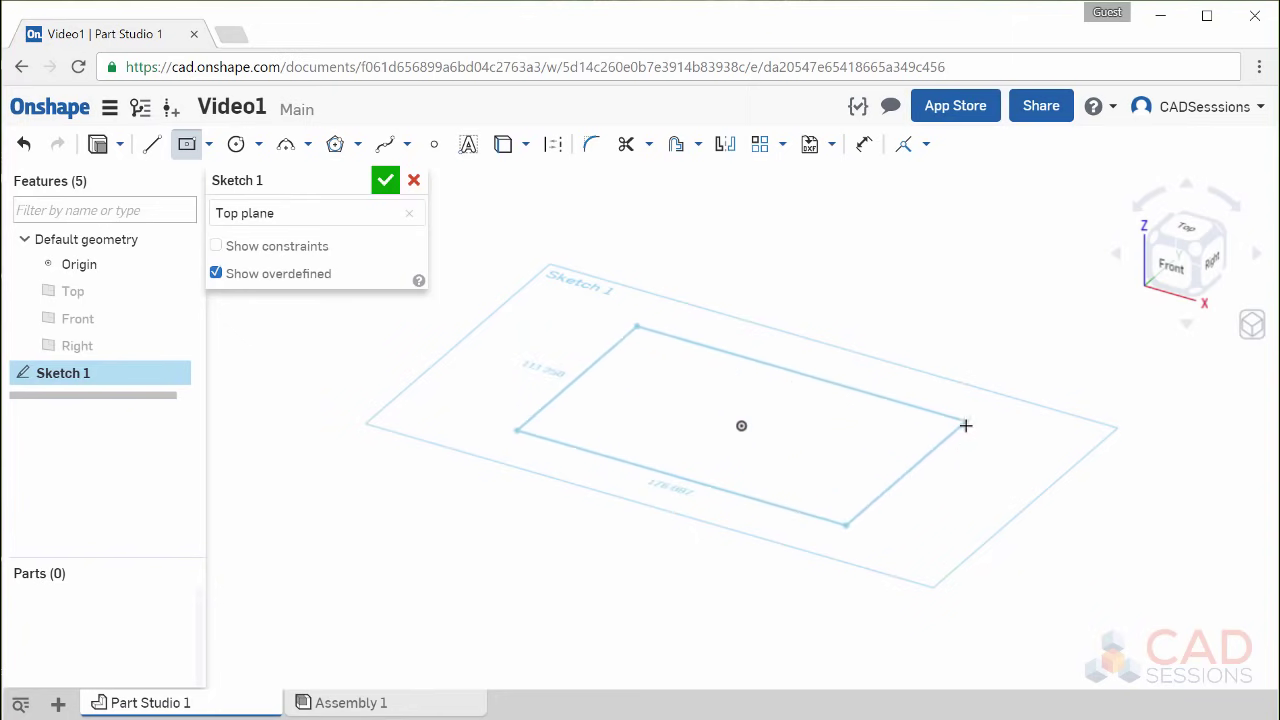
pyautogui.click(932, 426)
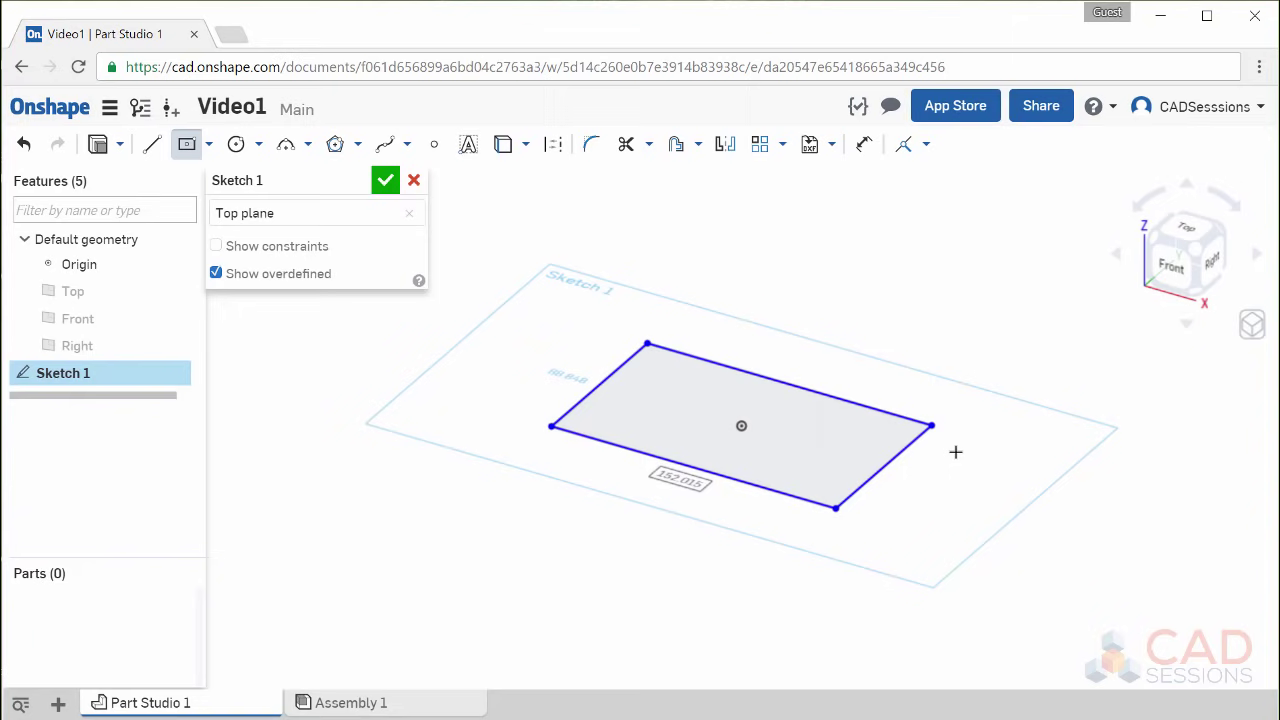
# View the sketch plane head-on and dimension the rectangle's vertical side to 2 in.
pyautogui.rightClick(955, 452)
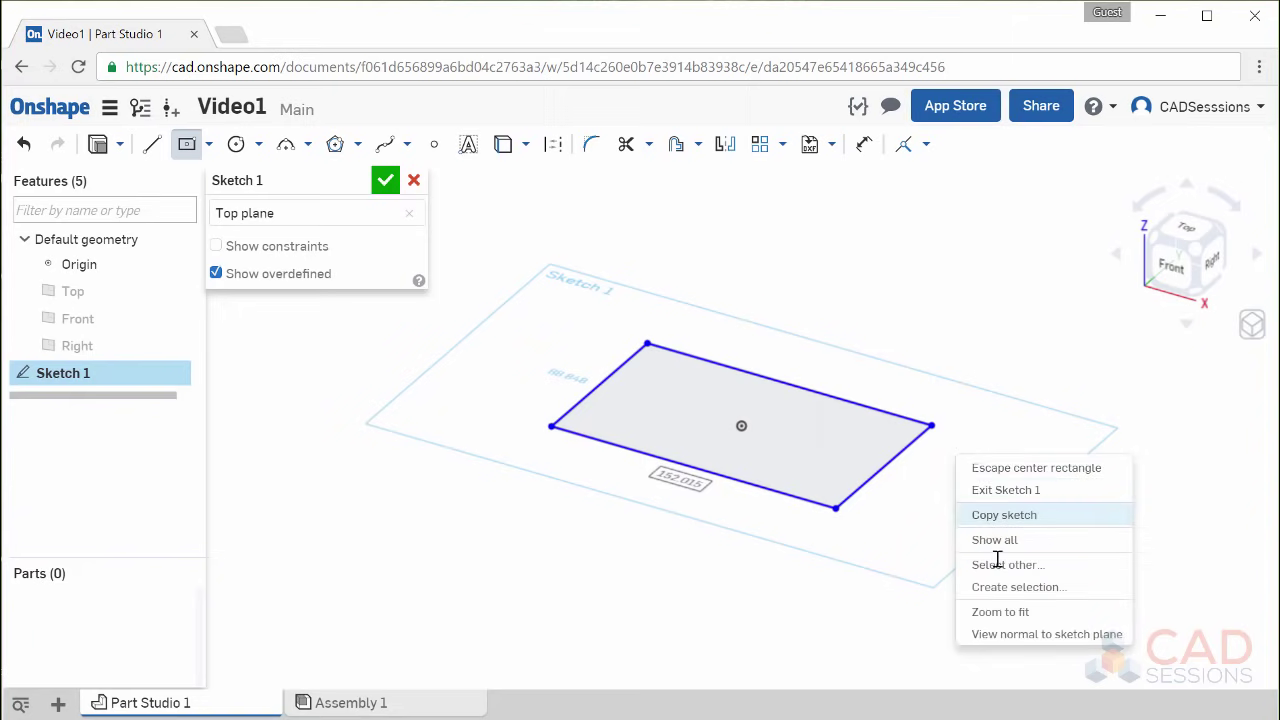
pyautogui.click(1012, 634)
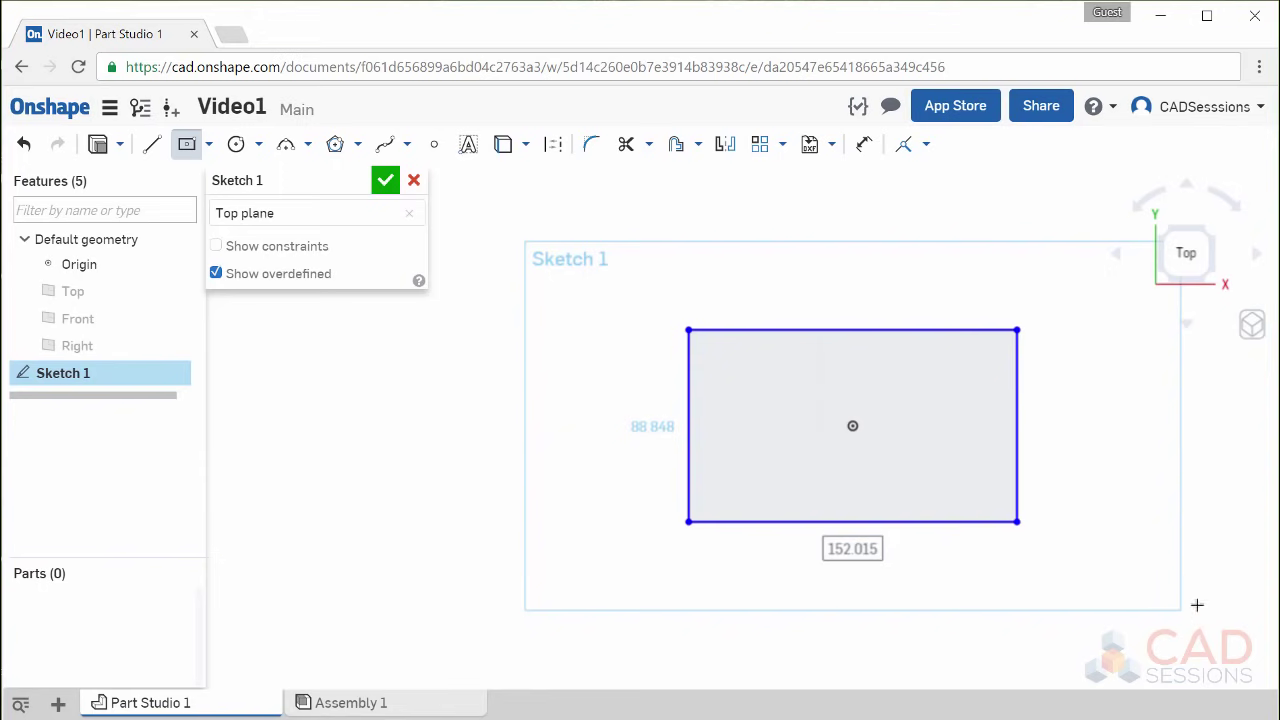
pyautogui.click(864, 146)
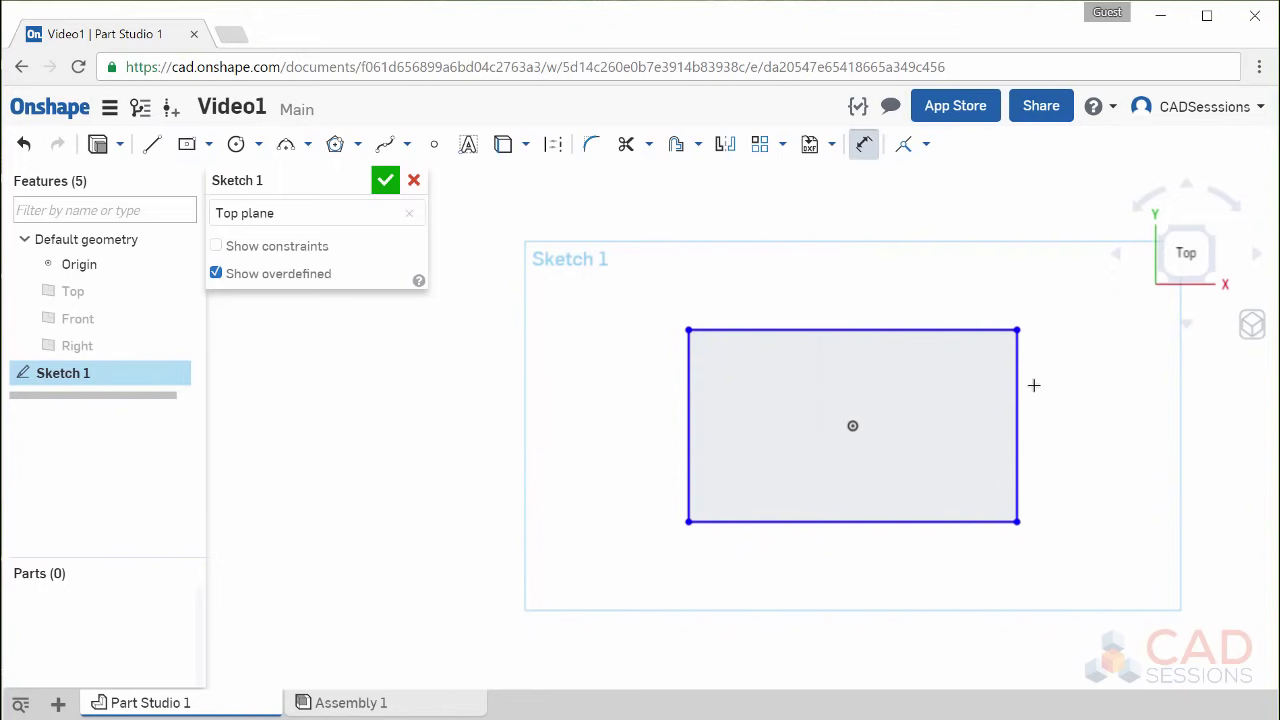
pyautogui.click(1019, 438)
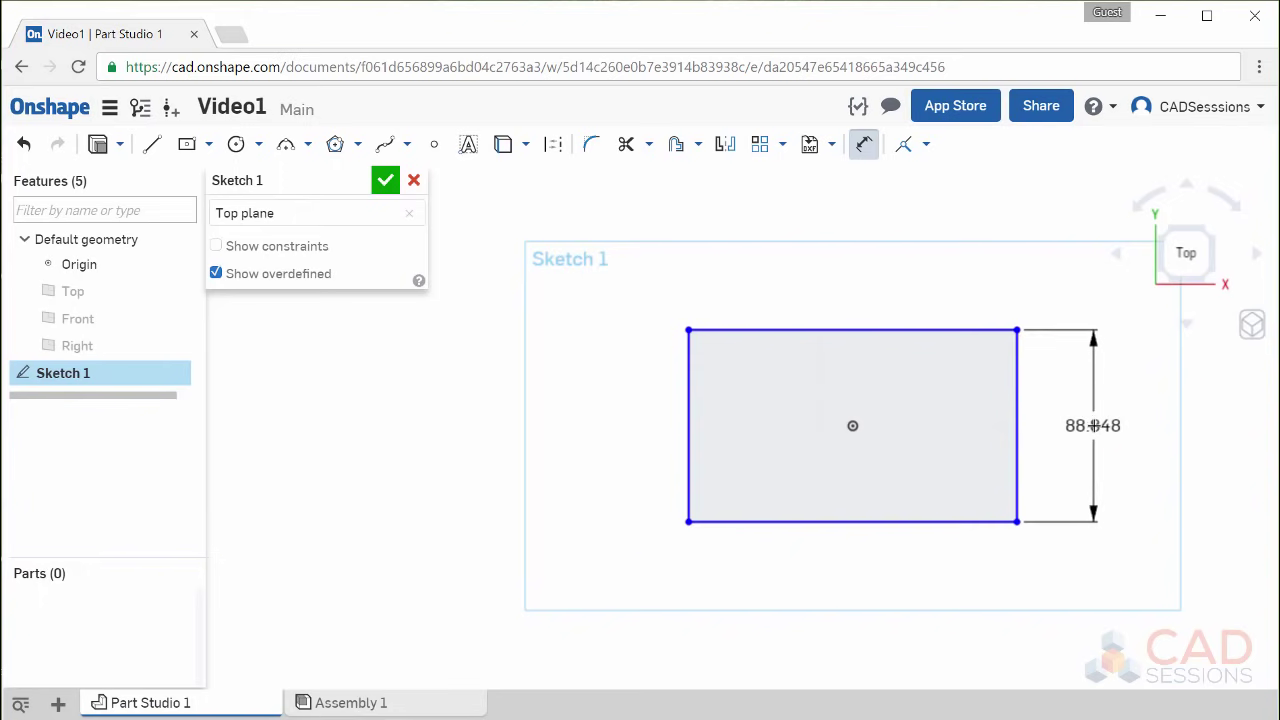
pyautogui.click(1093, 466)
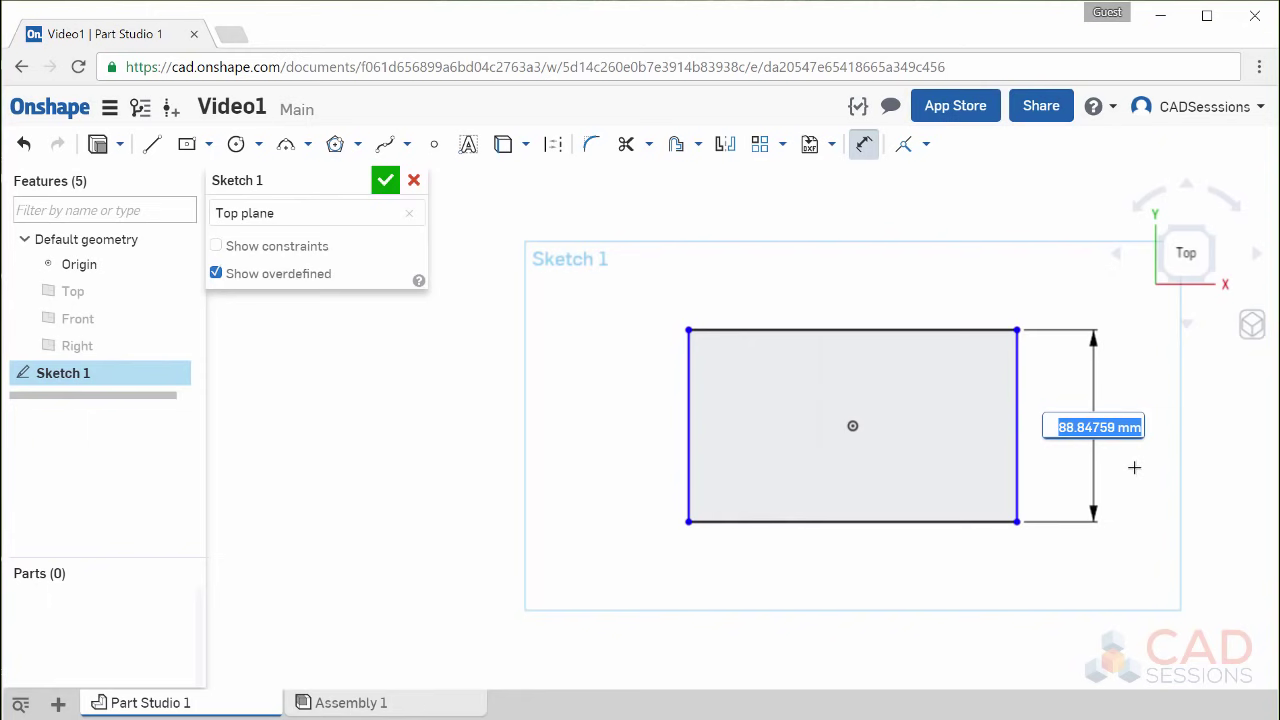
pyautogui.write('2 in')
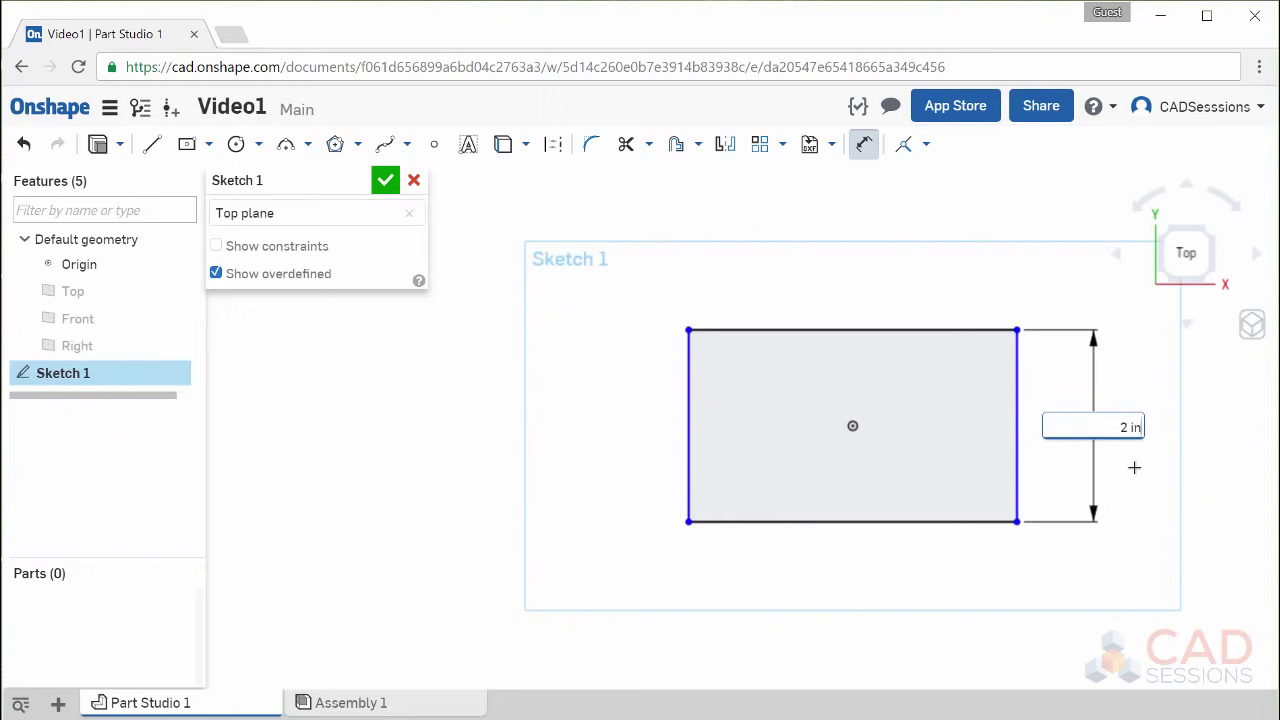
pyautogui.press('Return')
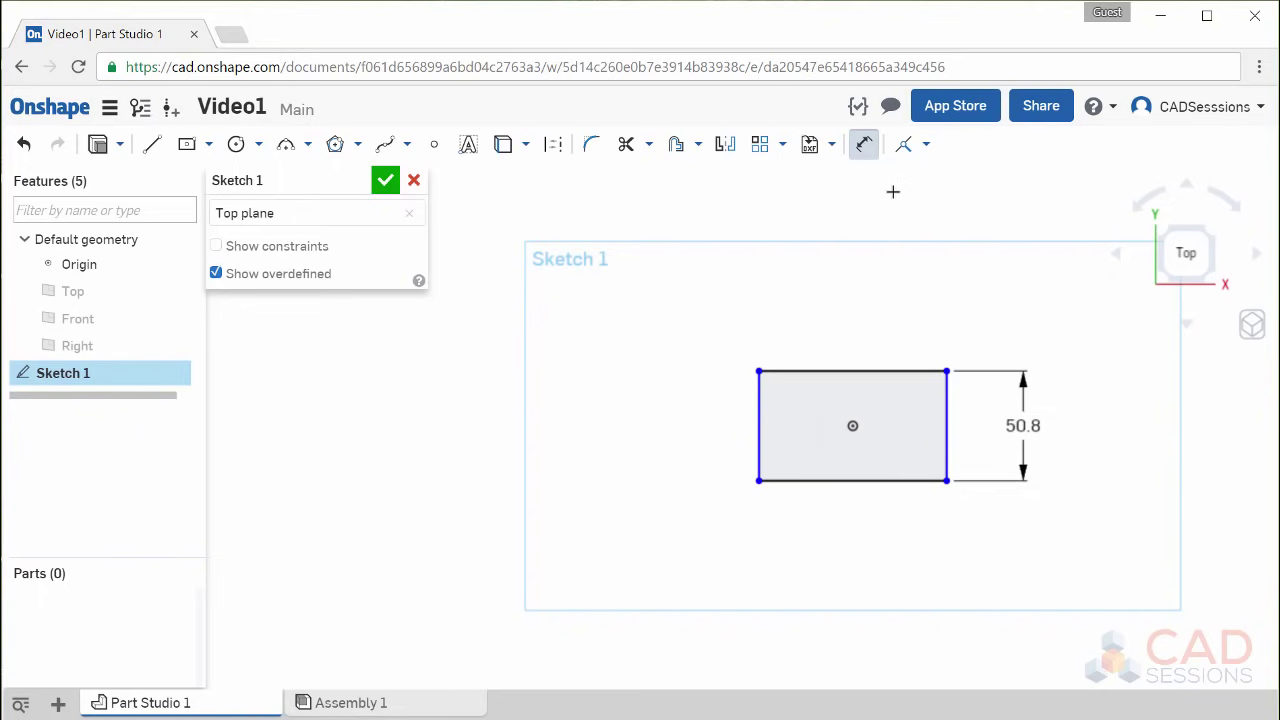
# Dimension the rectangle's upper horizontal edge to 3 in.
pyautogui.click(868, 370)
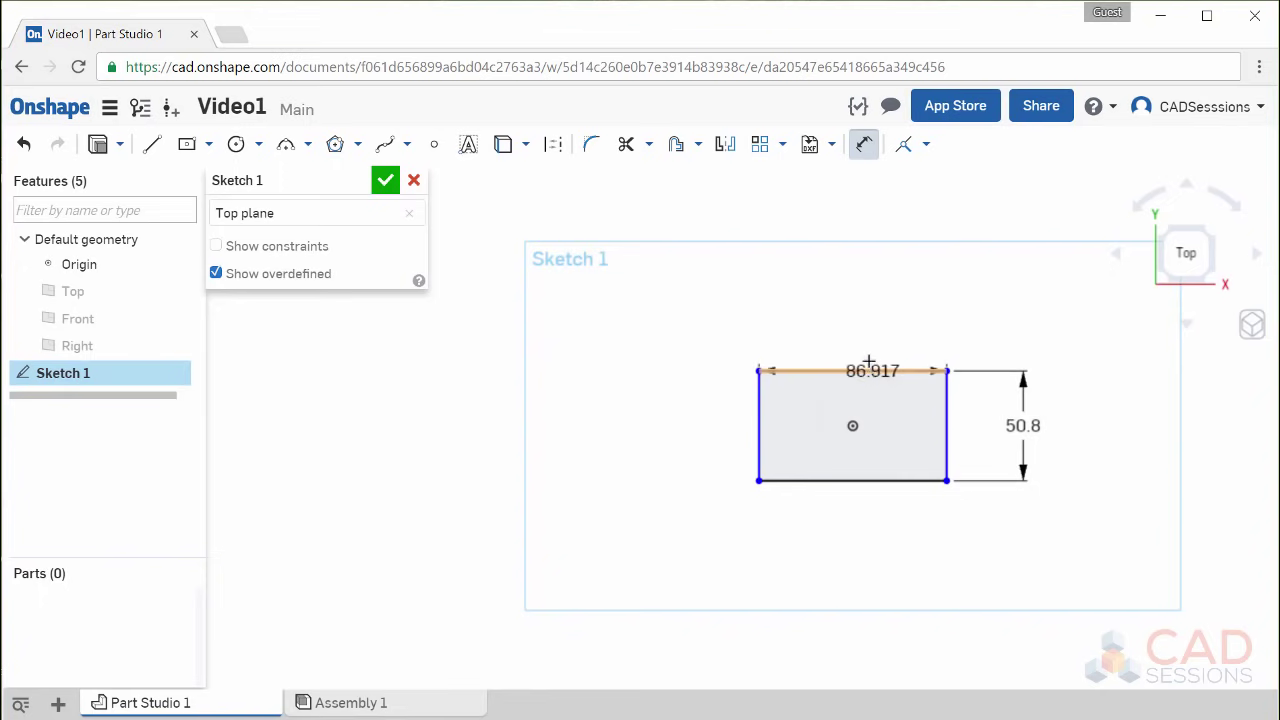
pyautogui.click(866, 318)
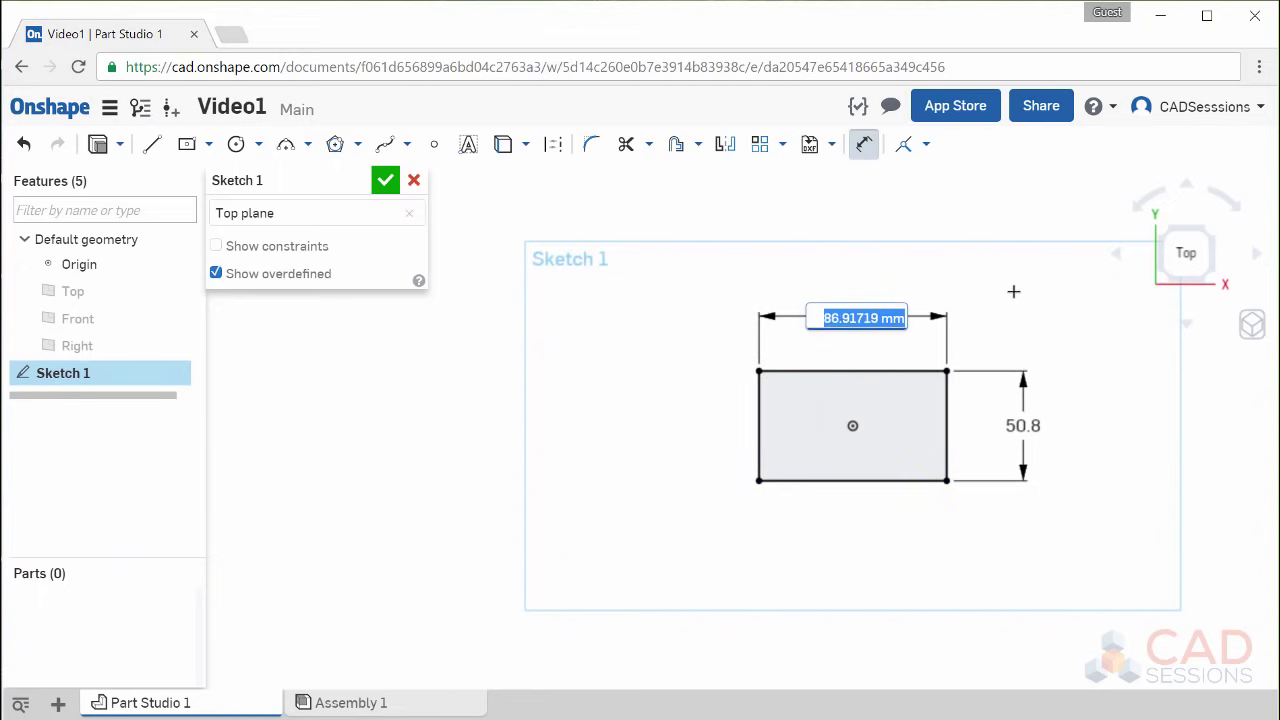
pyautogui.write('3in')
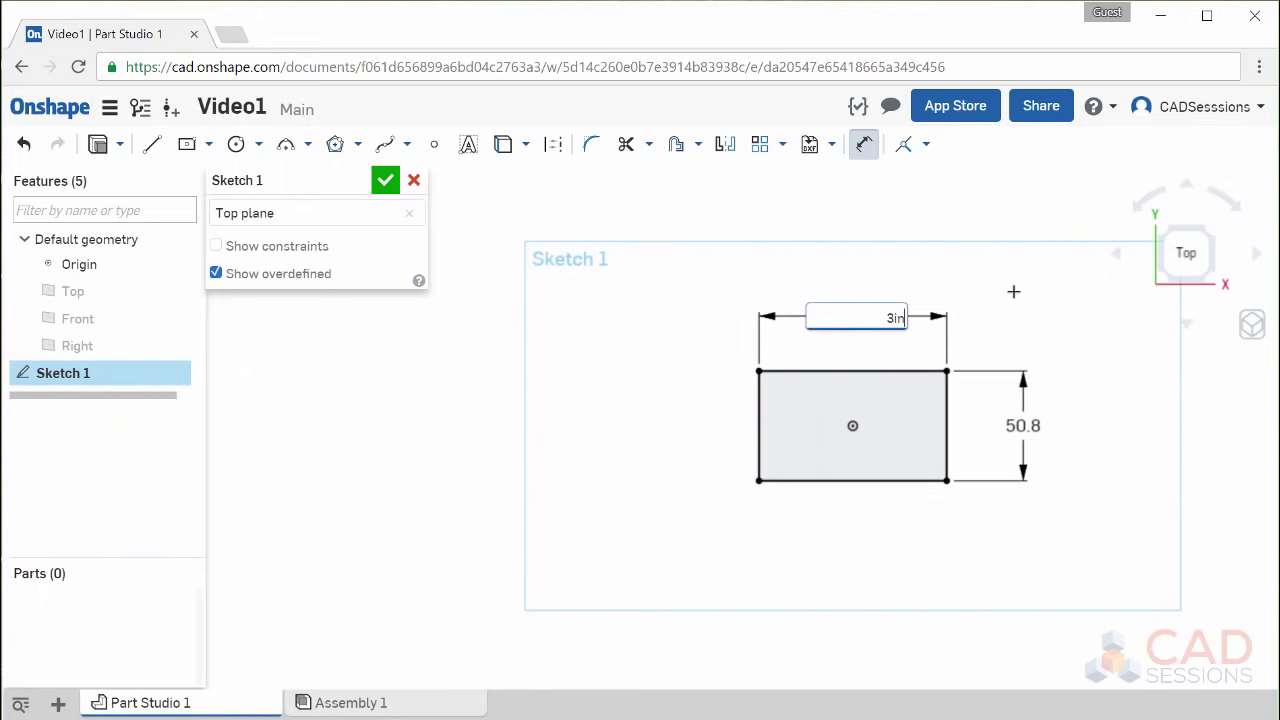
pyautogui.press('Return')
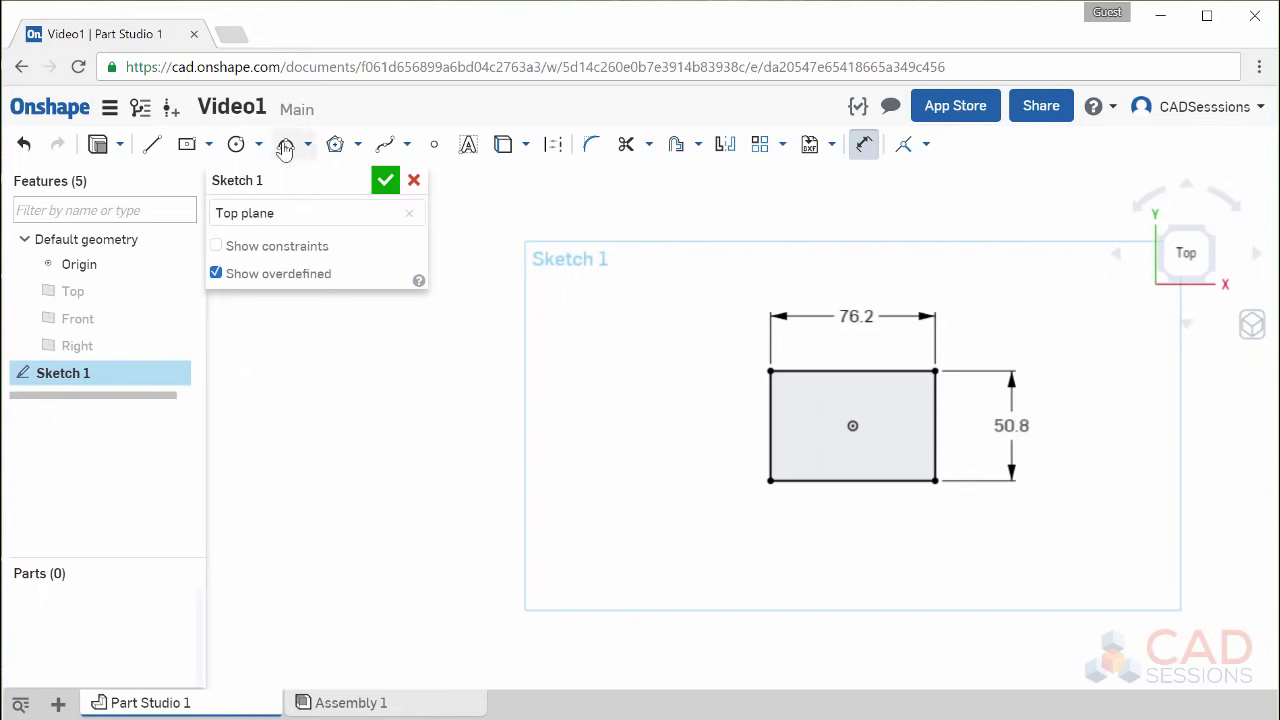
# Sketch a center point circle about 37 mm in diameter, centered on the origin inside the rectangle.
pyautogui.click(240, 146)
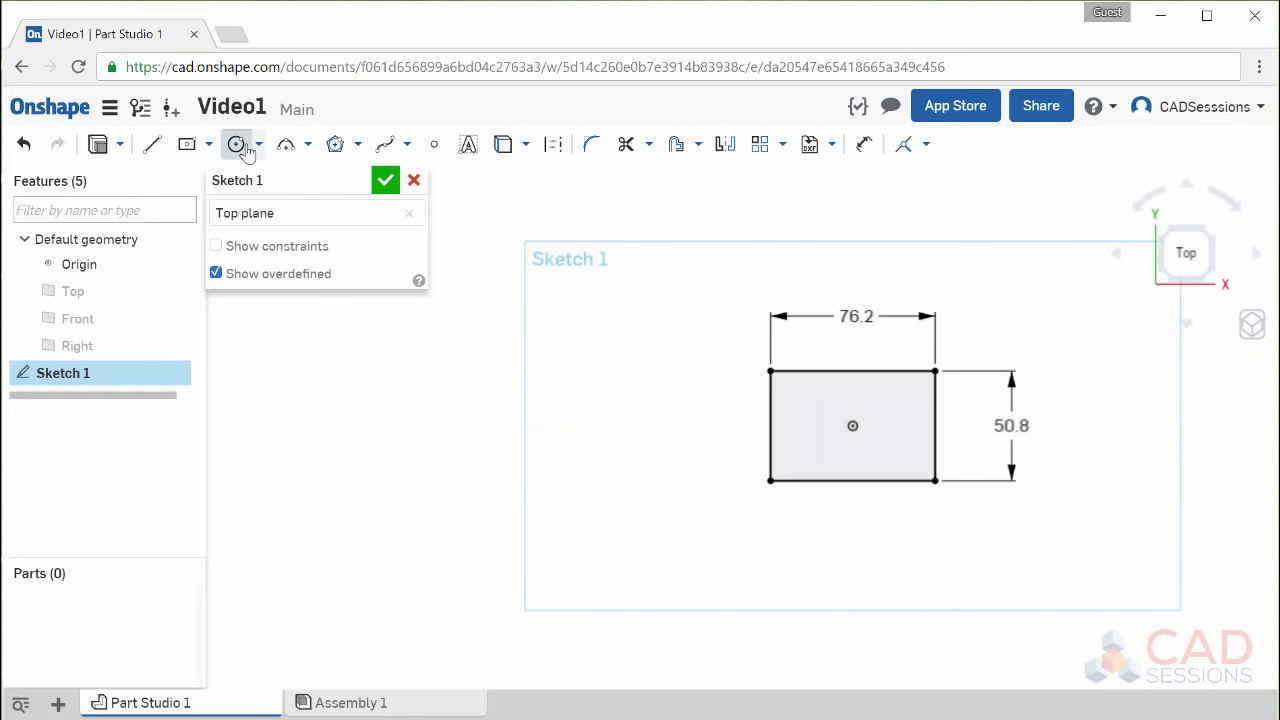
pyautogui.click(851, 425)
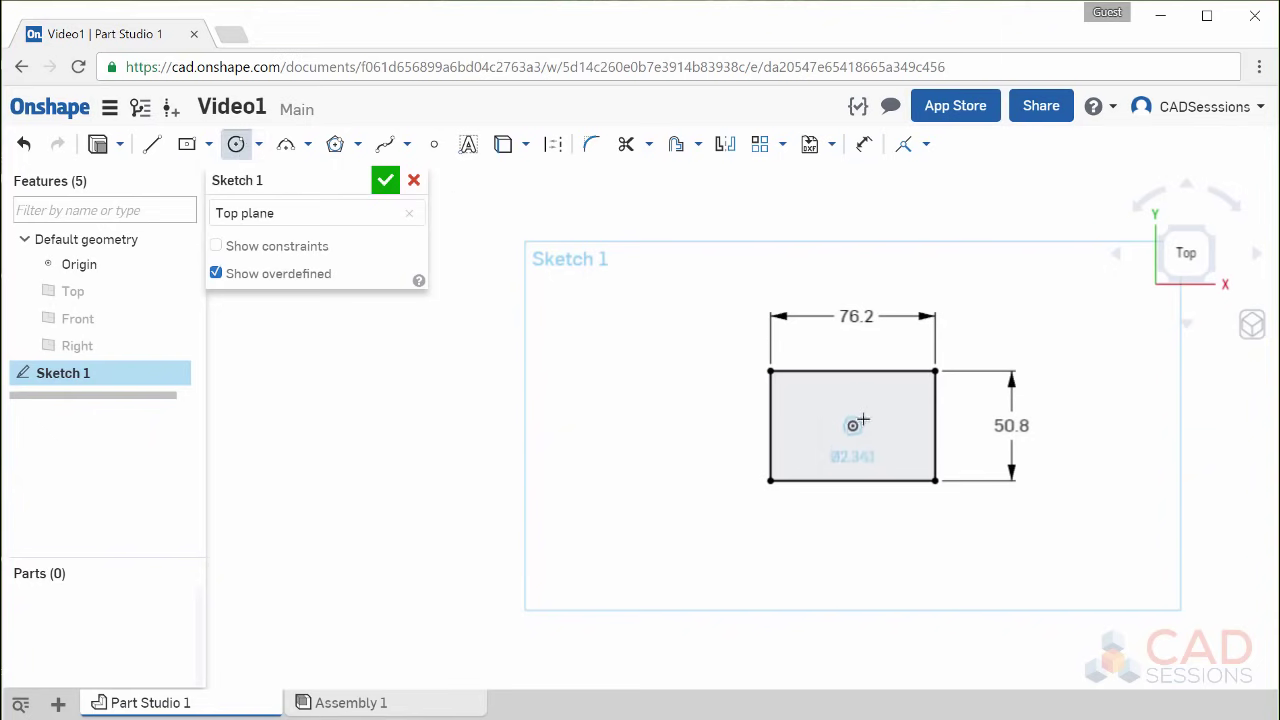
pyautogui.click(884, 400)
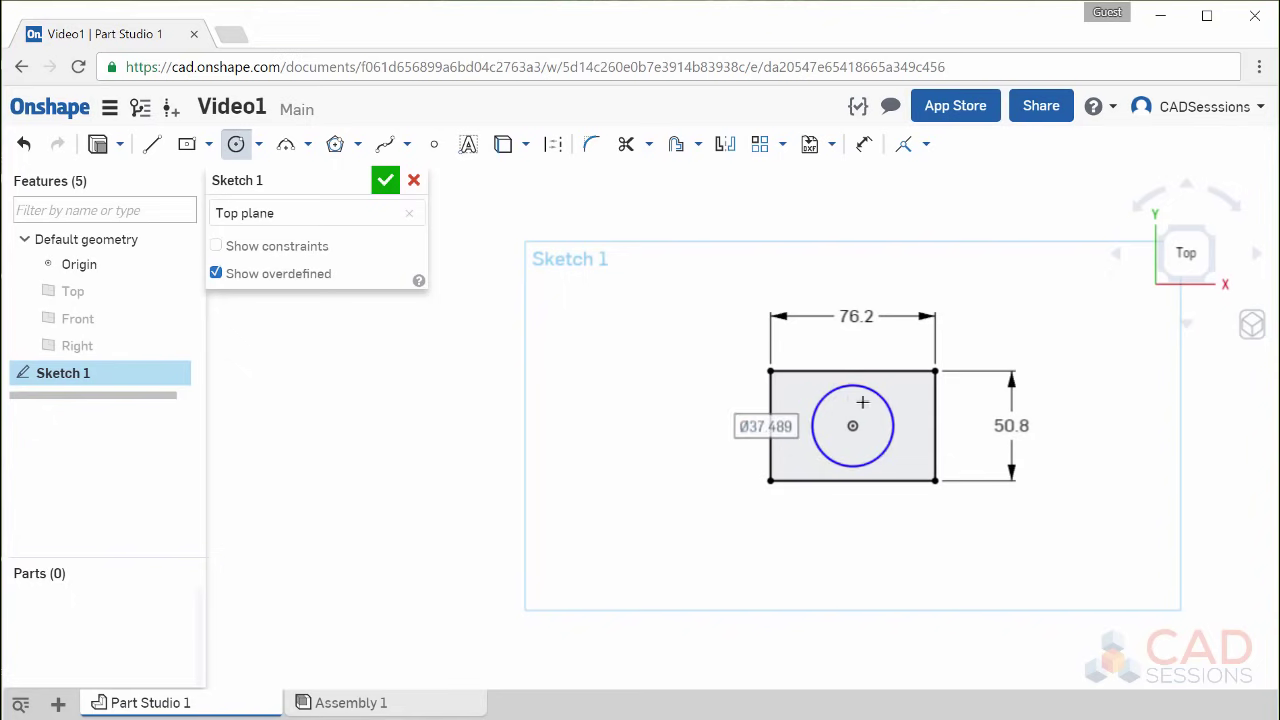
# Dimension the circle's diameter to 1 in.
pyautogui.click(864, 145)
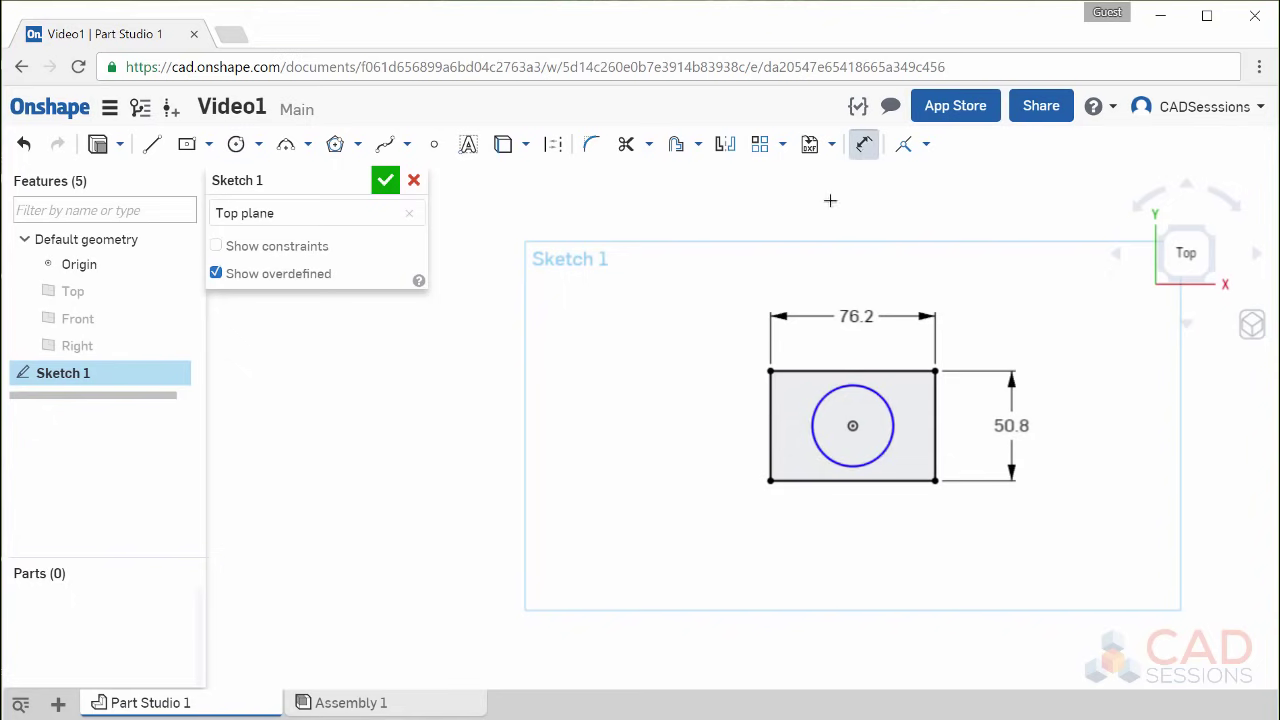
pyautogui.click(815, 405)
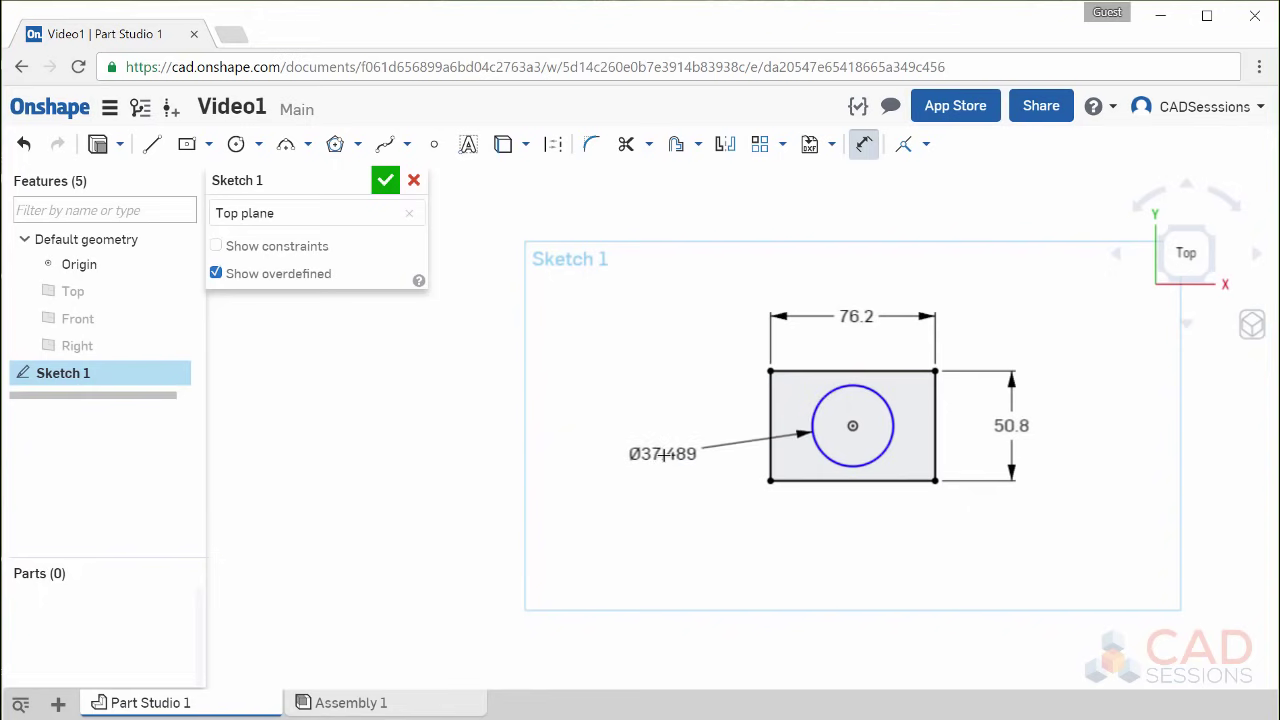
pyautogui.click(664, 452)
pyautogui.press('BackSpace')
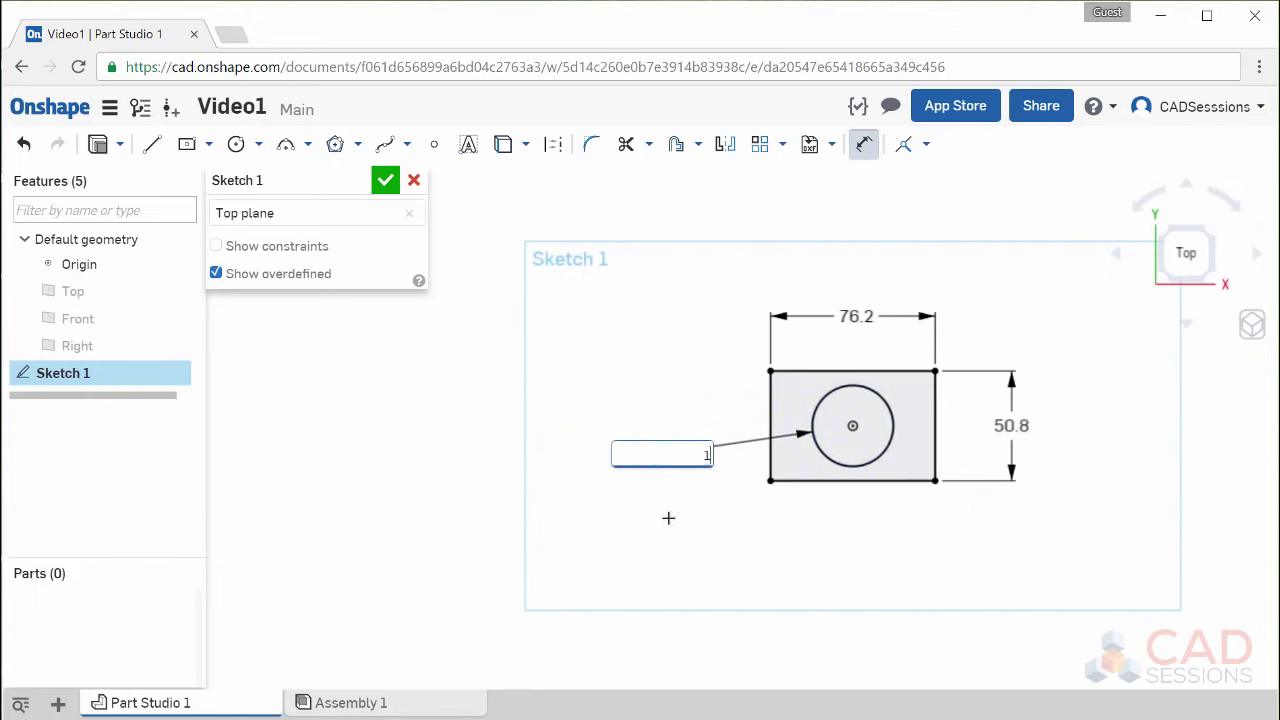
pyautogui.write('1in')
pyautogui.press('Return')
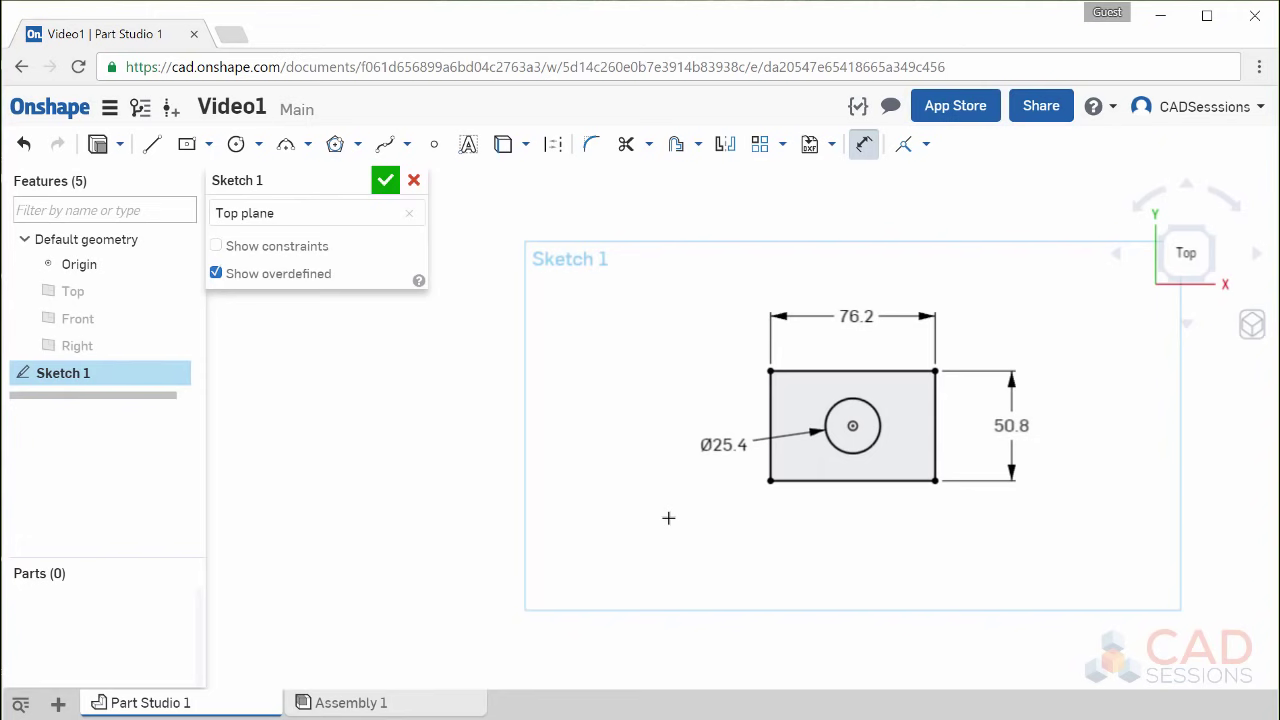
# Switch to the isometric view and finish the sketch.
pyautogui.click(1253, 326)
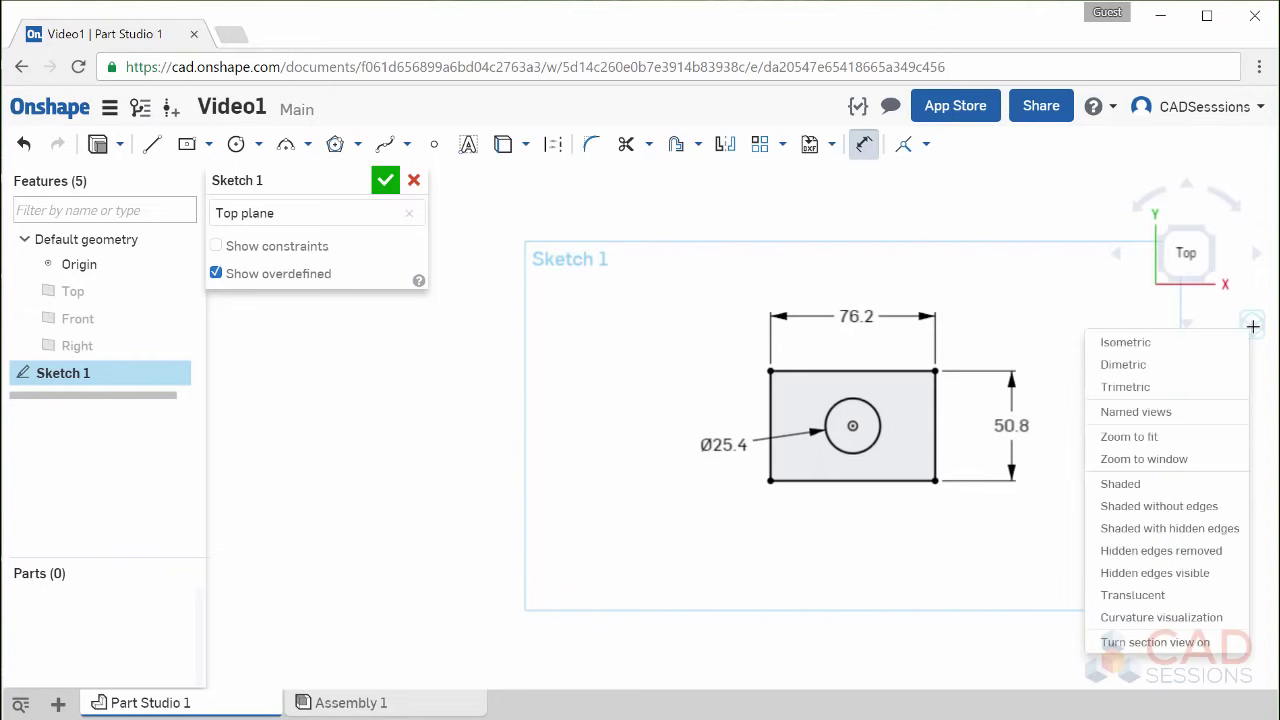
pyautogui.click(1196, 343)
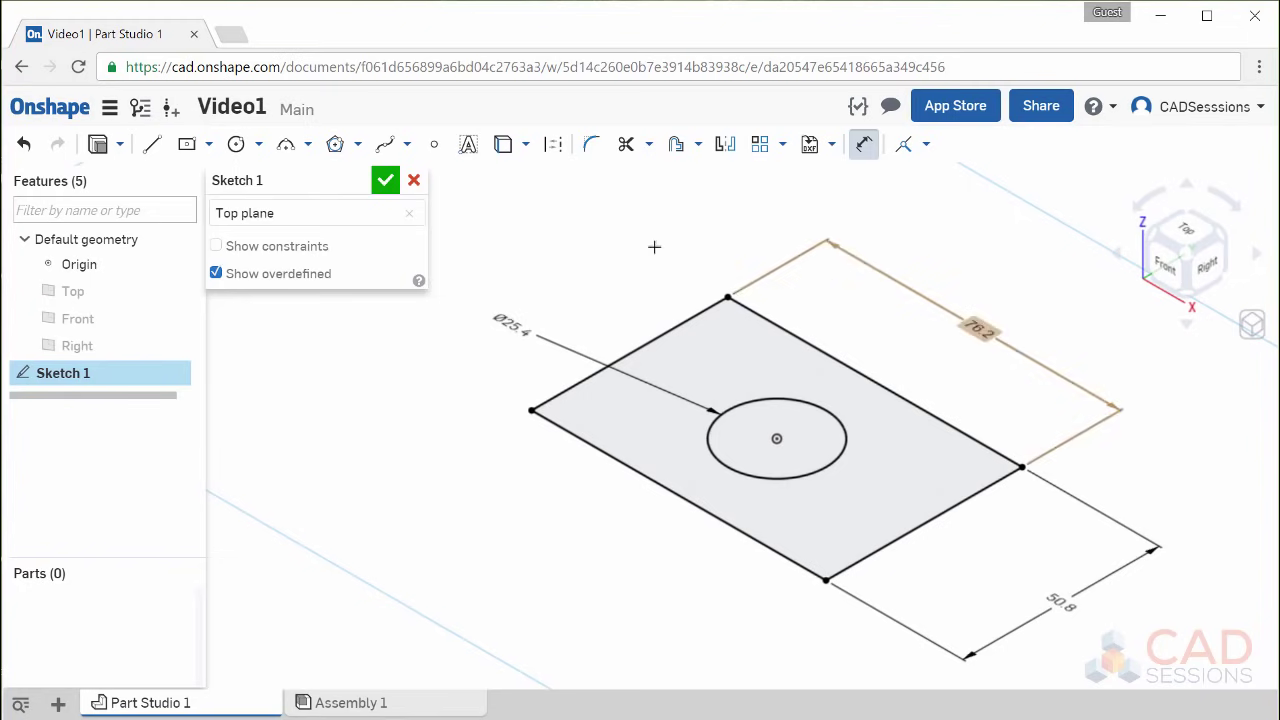
pyautogui.click(387, 181)
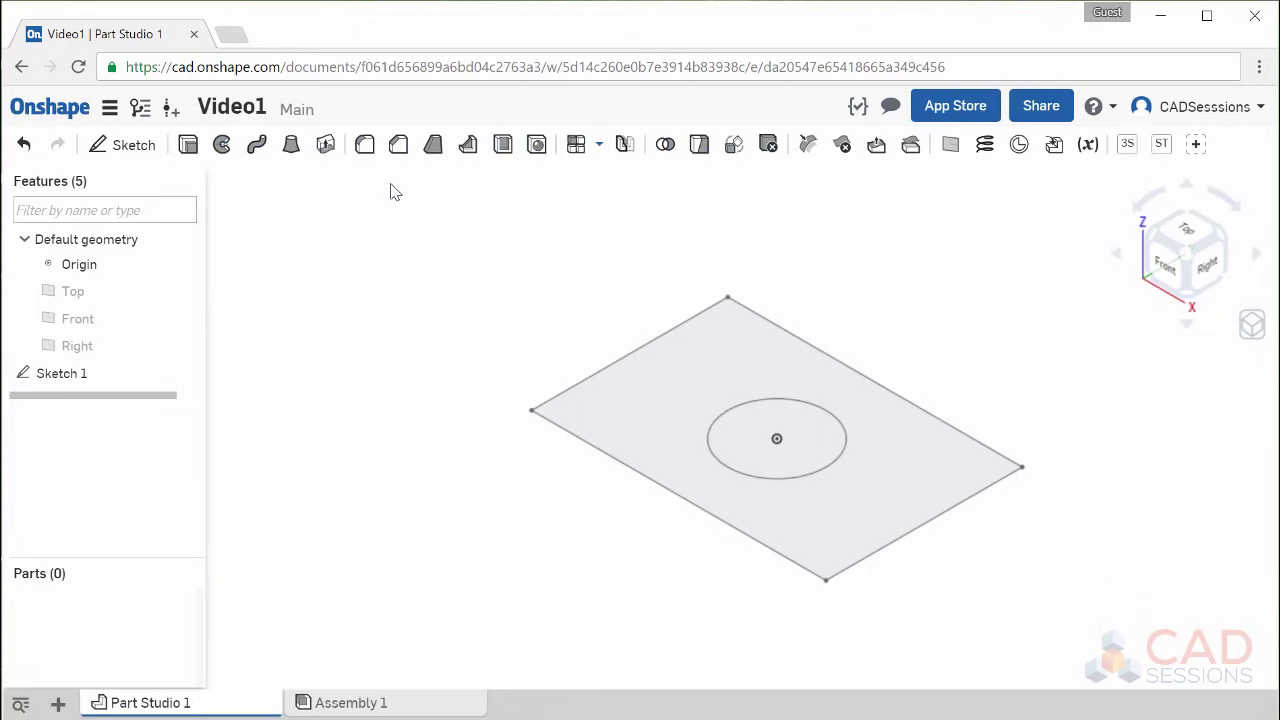
# Start a new solid extrusion of the sketch region between the rectangle and the circle.
pyautogui.click(188, 146)
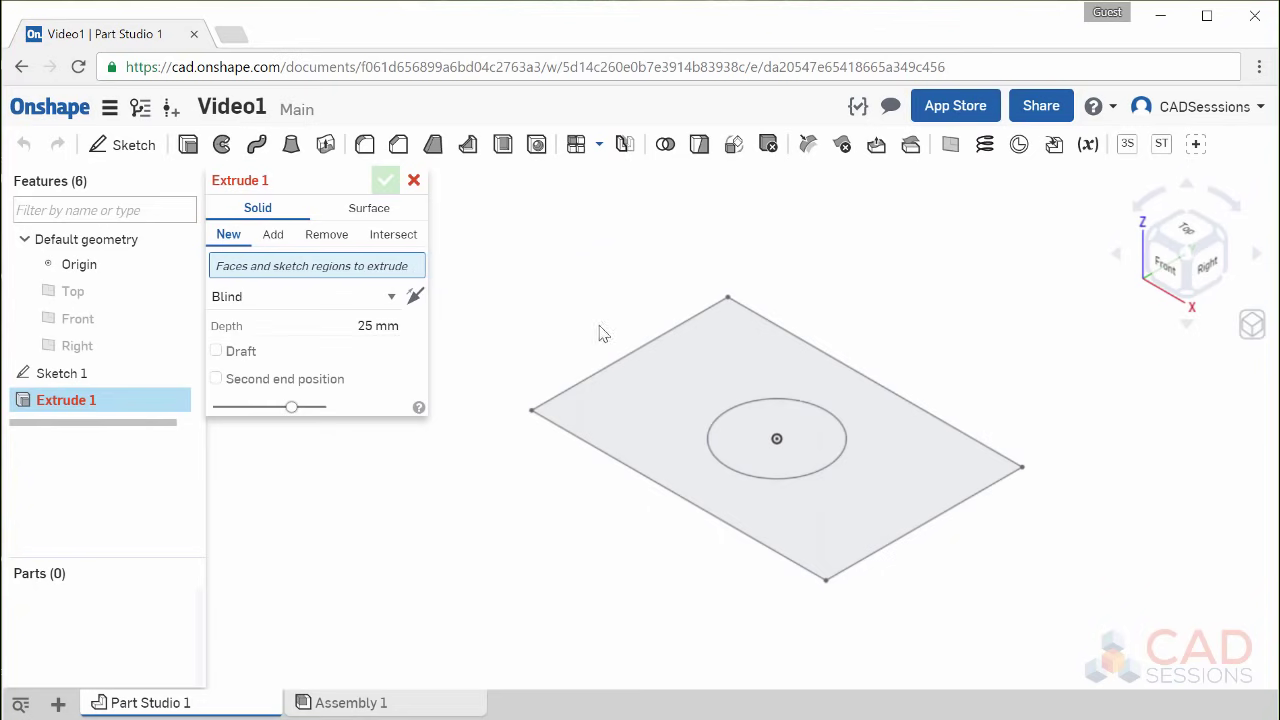
pyautogui.click(683, 389)
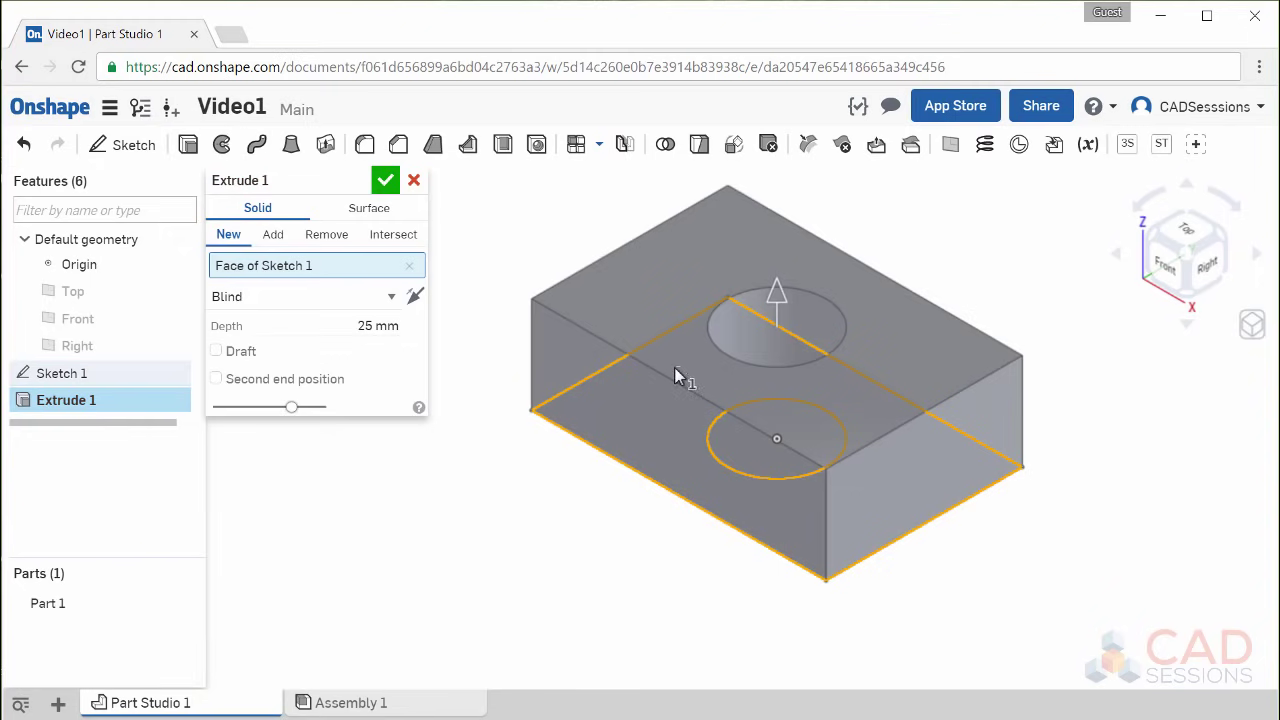
pyautogui.scroll(10, 687, 366)
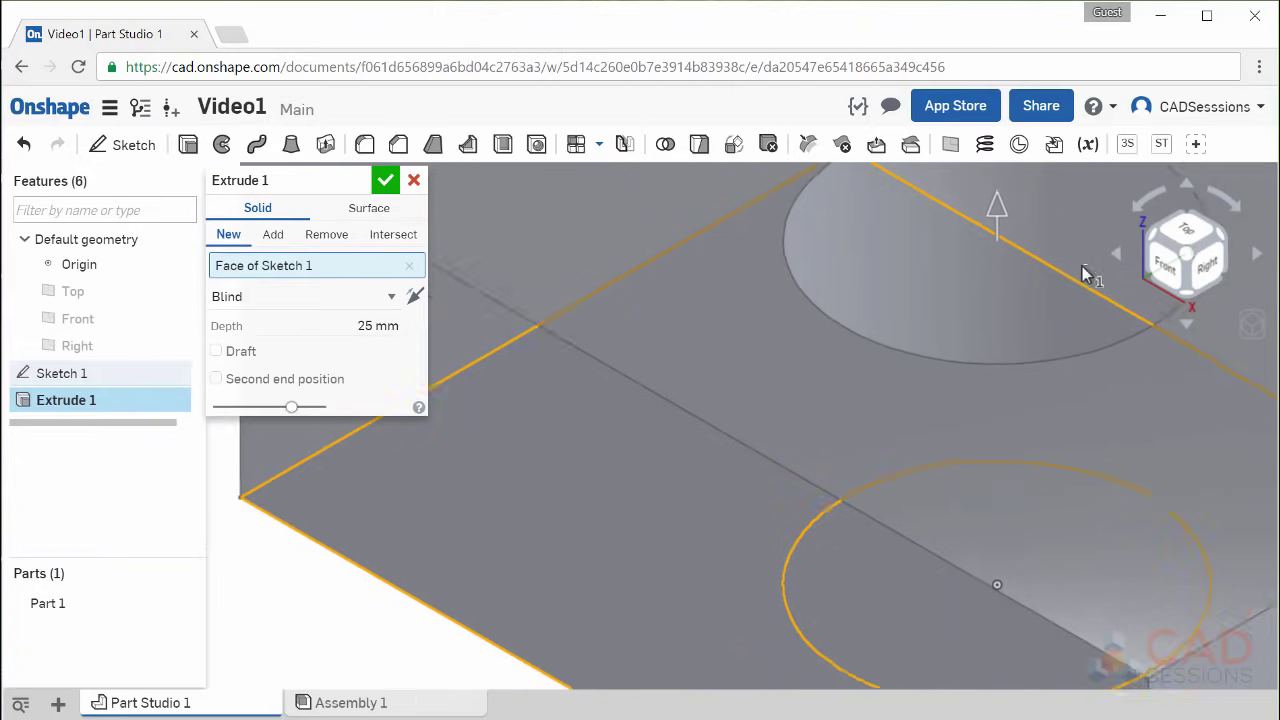
pyautogui.scroll(-6, 1085, 275)
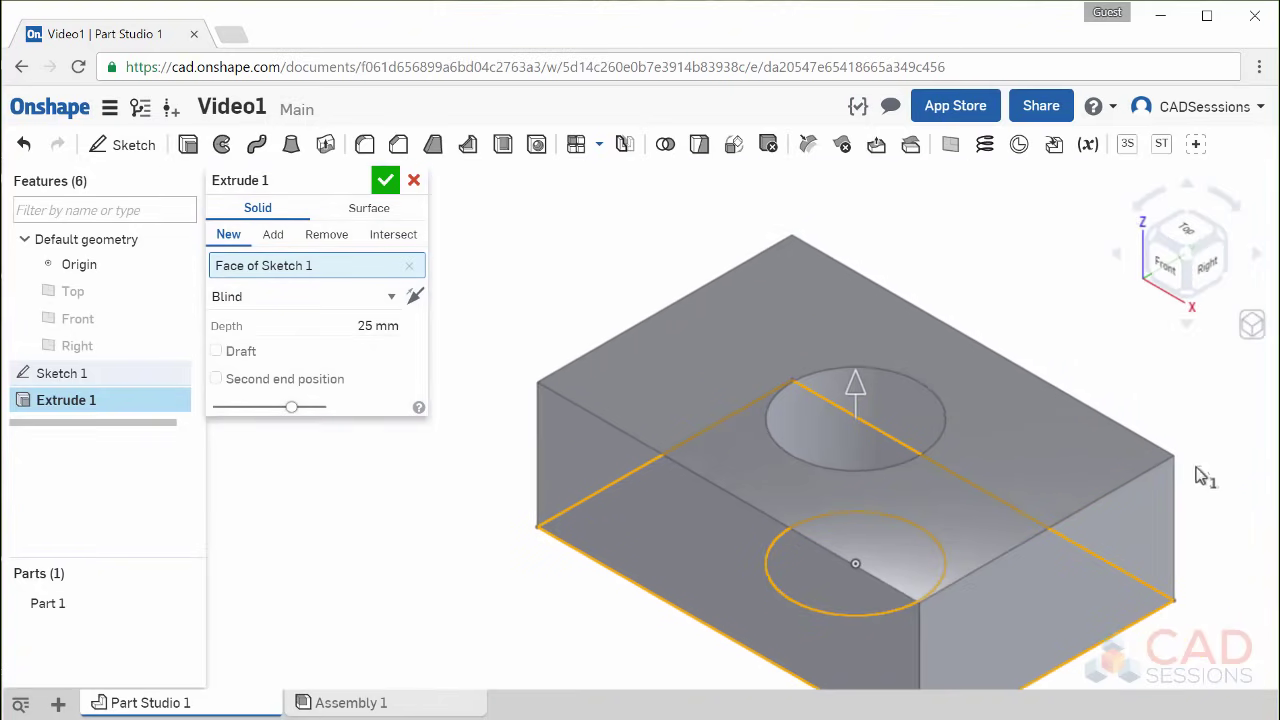
pyautogui.scroll(-1, 856, 450)
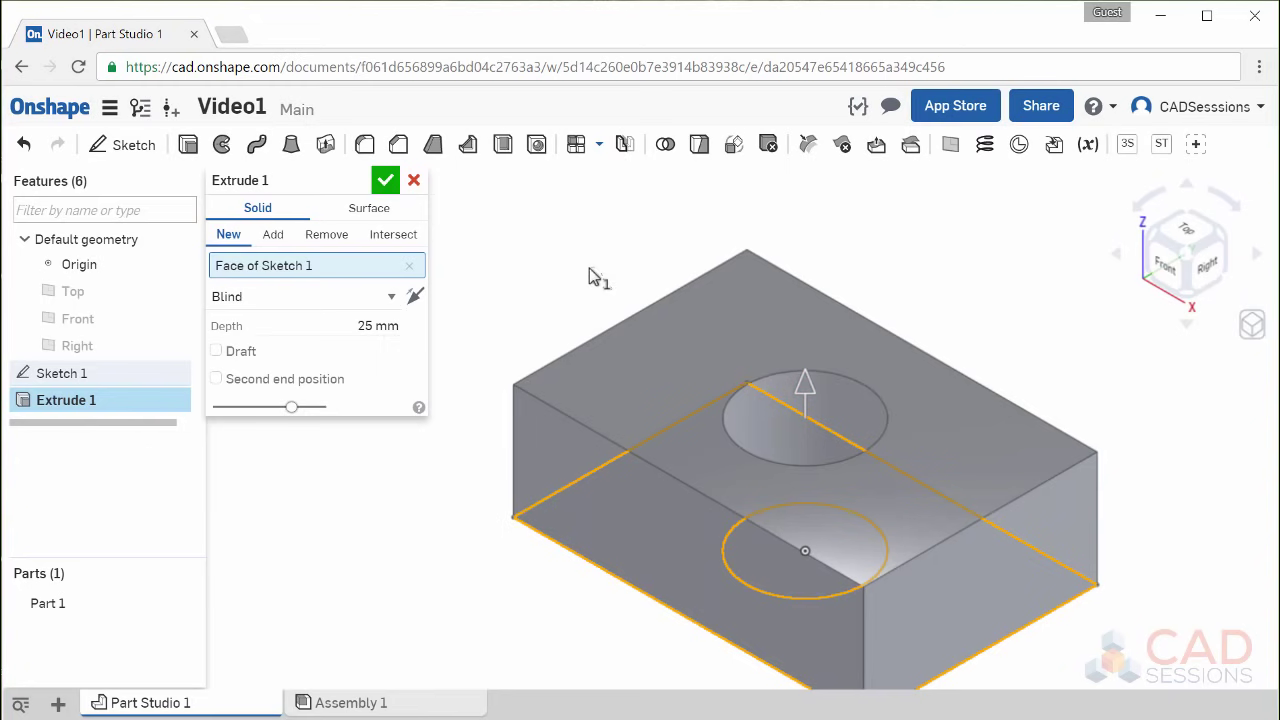
# Try including the circle region in the extrusion and reversing the extrude direction, restoring the original settings each time.
pyautogui.click(736, 556)
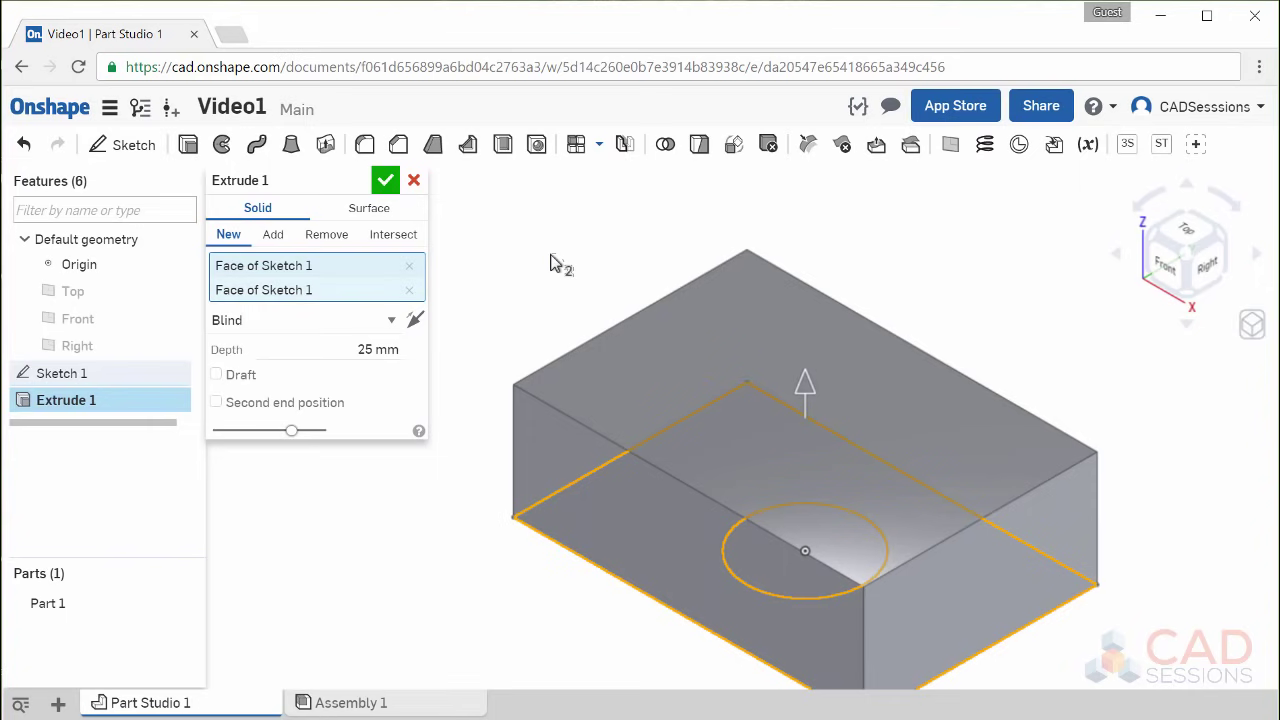
pyautogui.click(736, 543)
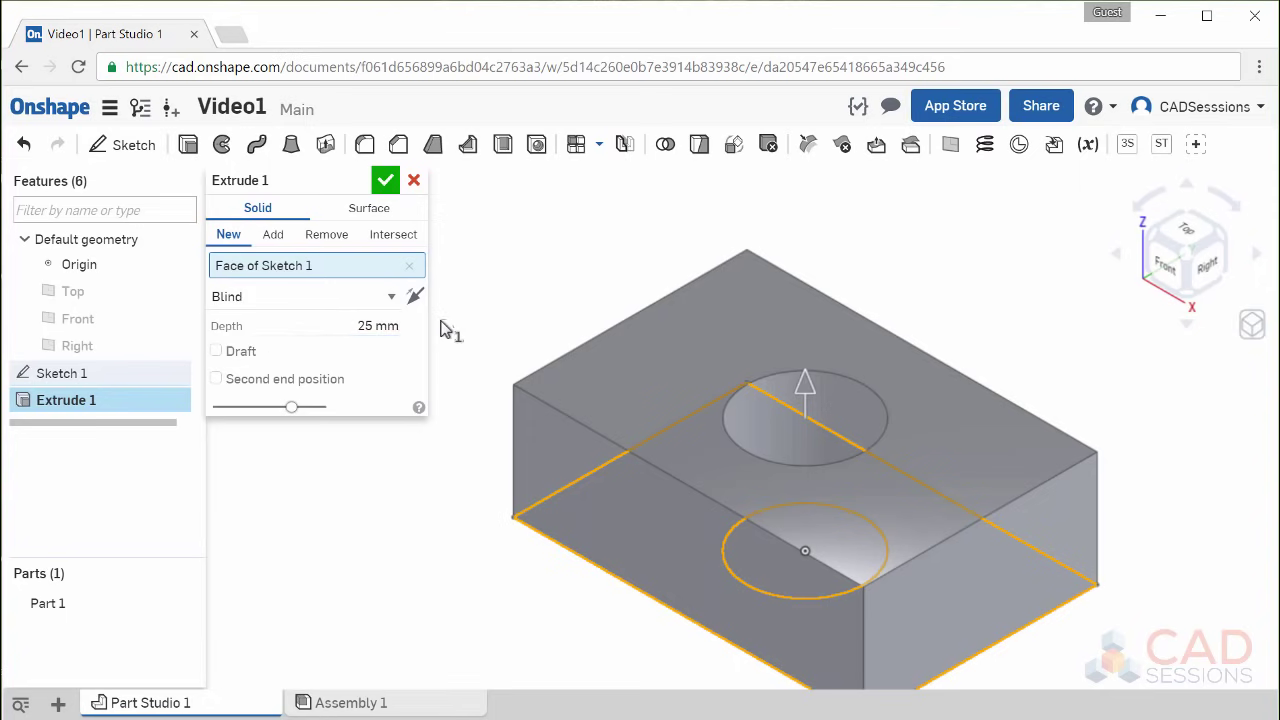
pyautogui.click(391, 297)
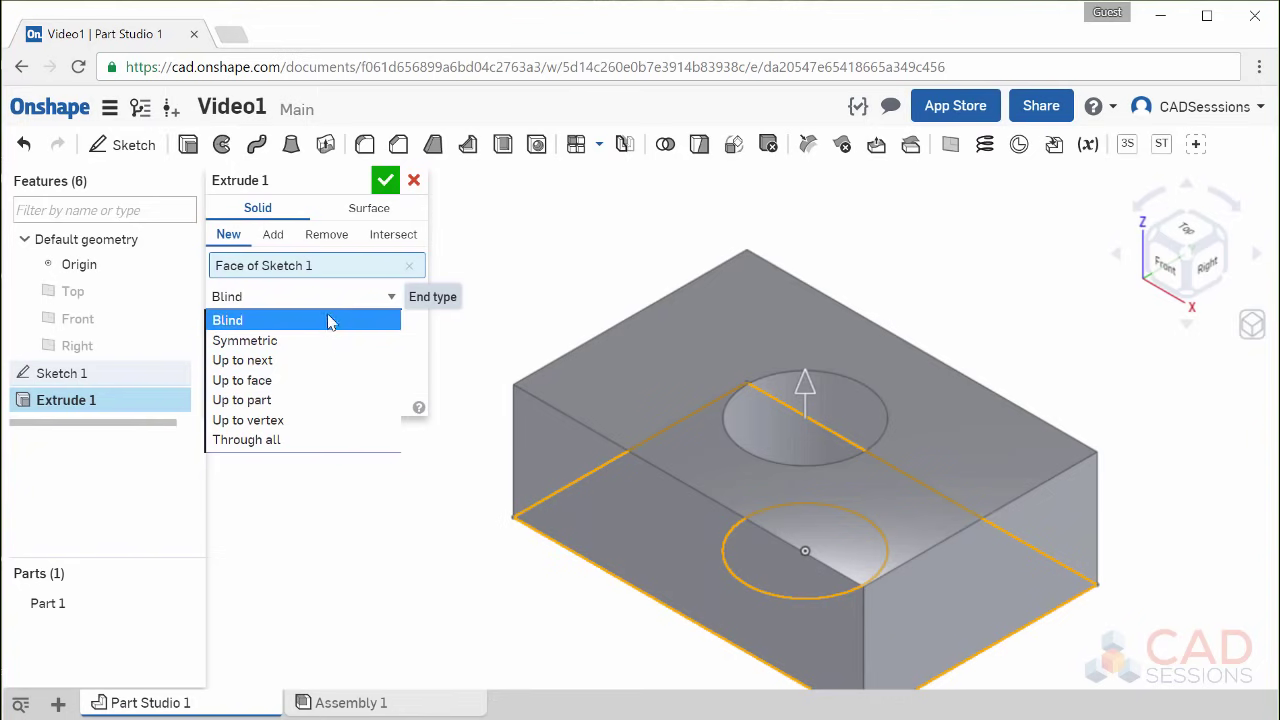
pyautogui.click(392, 299)
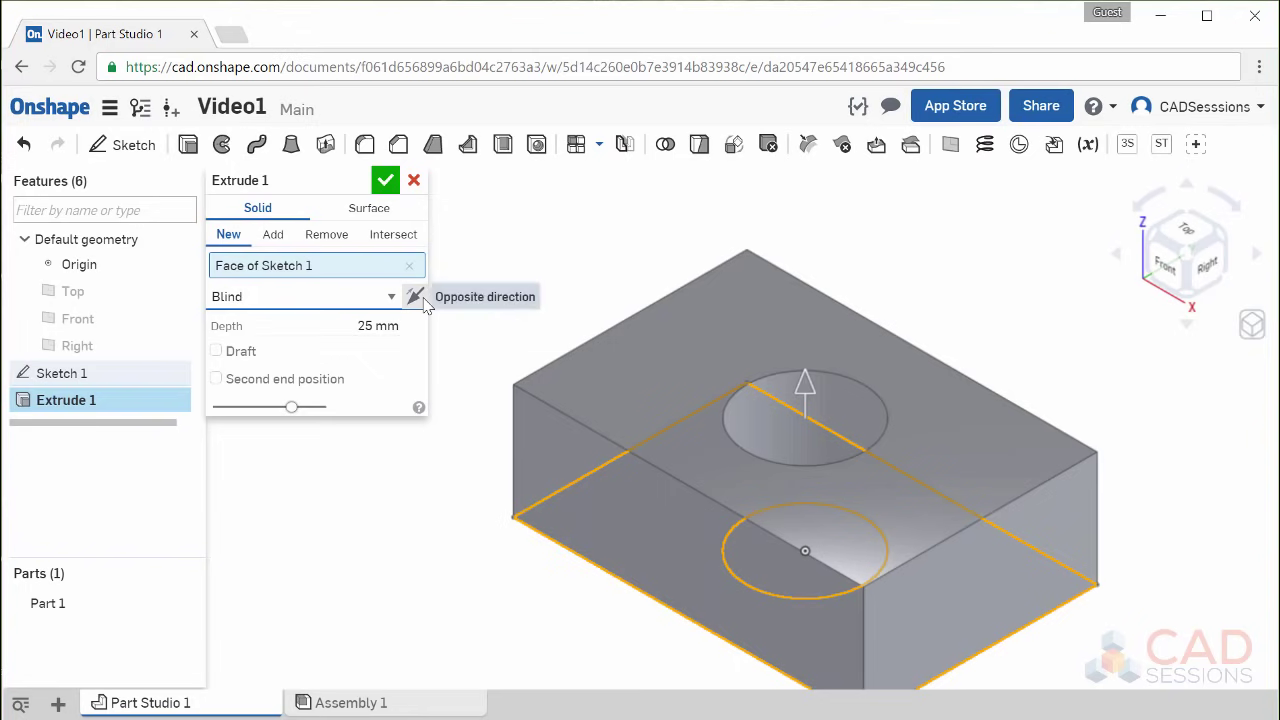
pyautogui.click(423, 302)
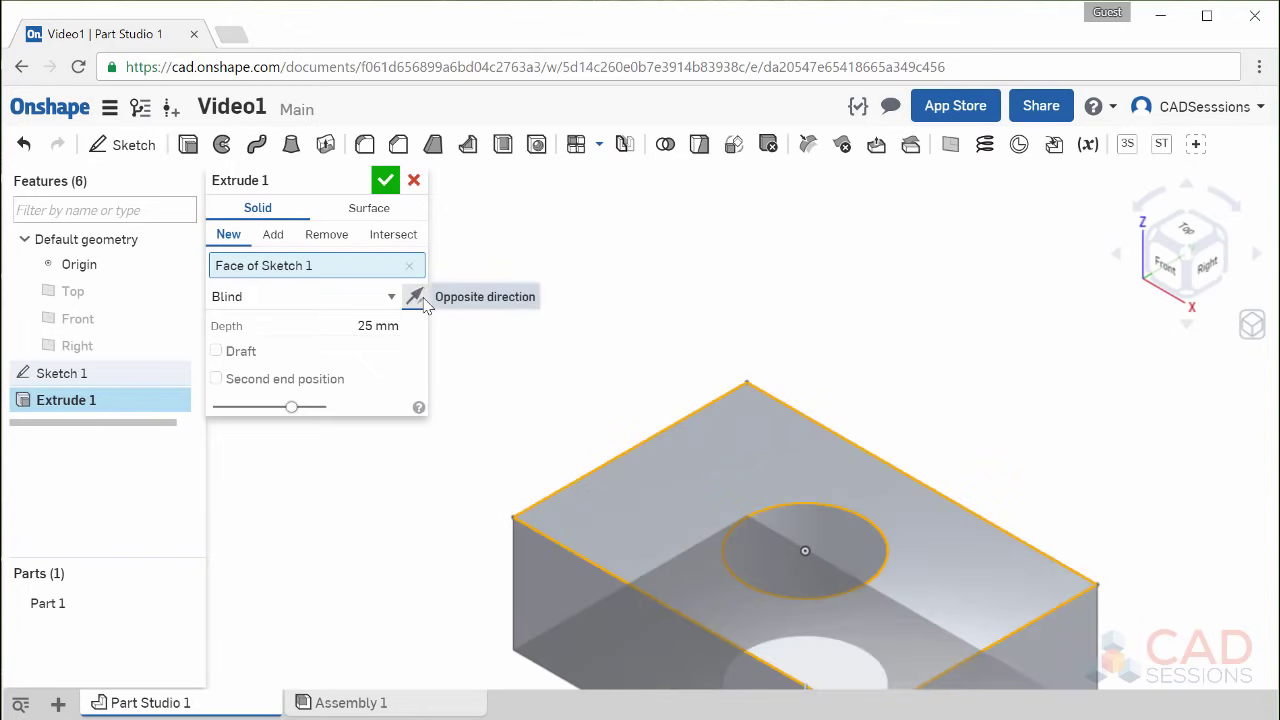
pyautogui.click(424, 303)
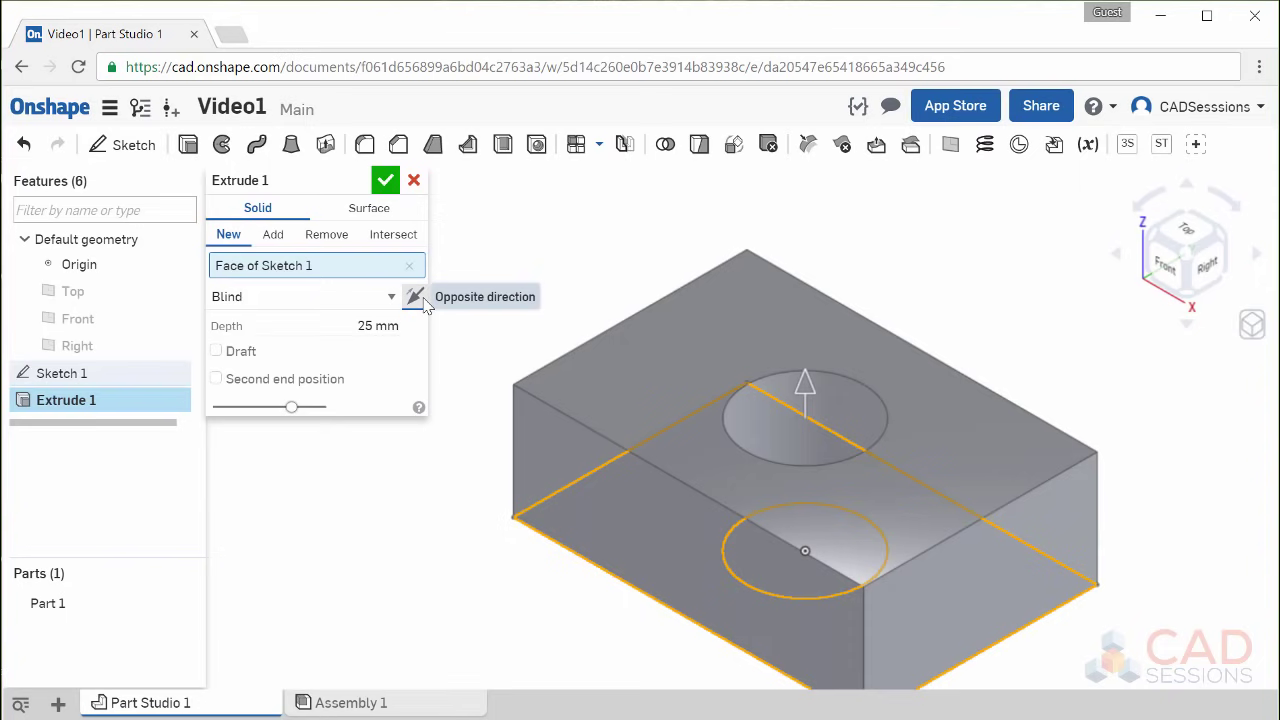
# Set the blind extrusion depth to 0.5 in, accept the feature and show the part in isometric view.
pyautogui.click(340, 322)
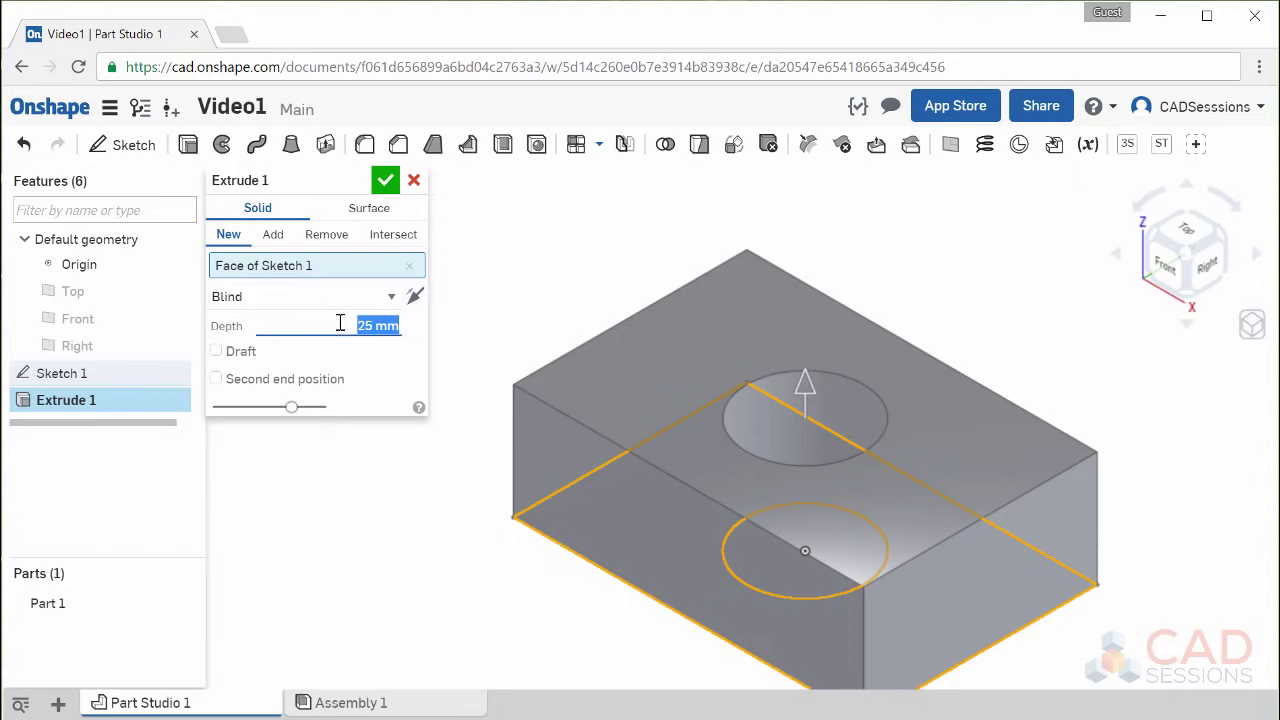
pyautogui.write('0.5in')
pyautogui.press('Return')
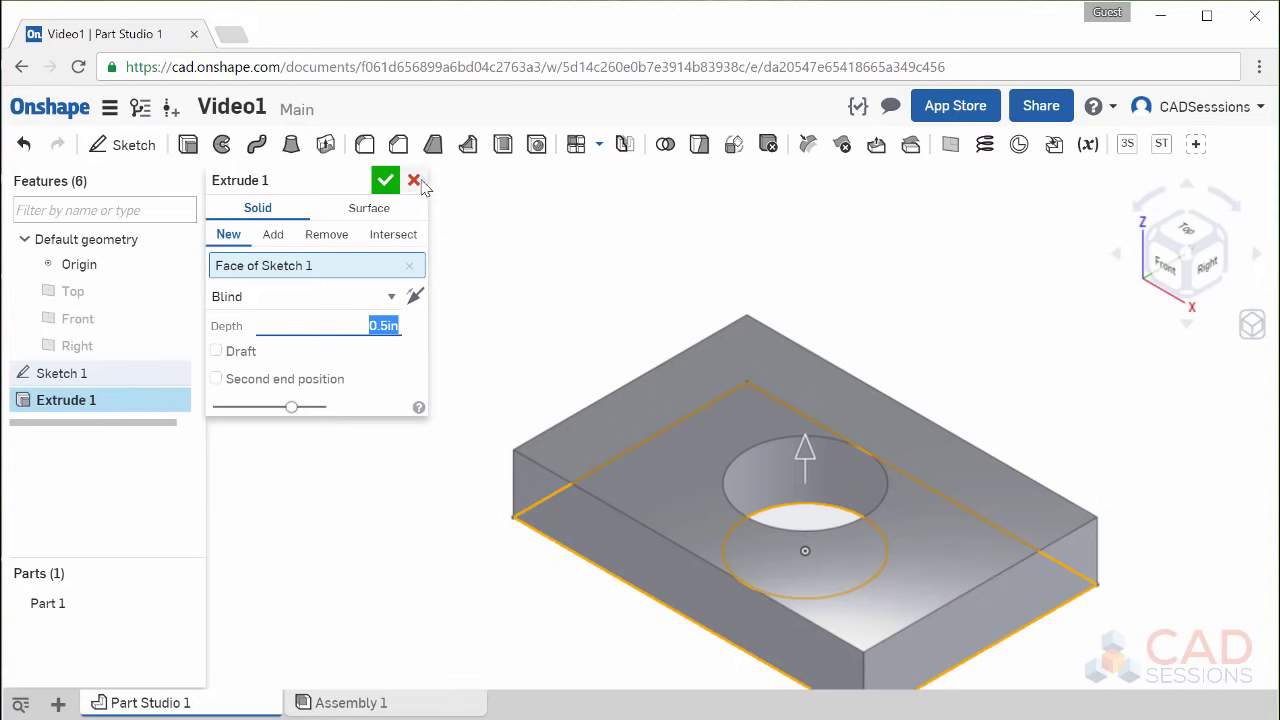
pyautogui.click(388, 186)
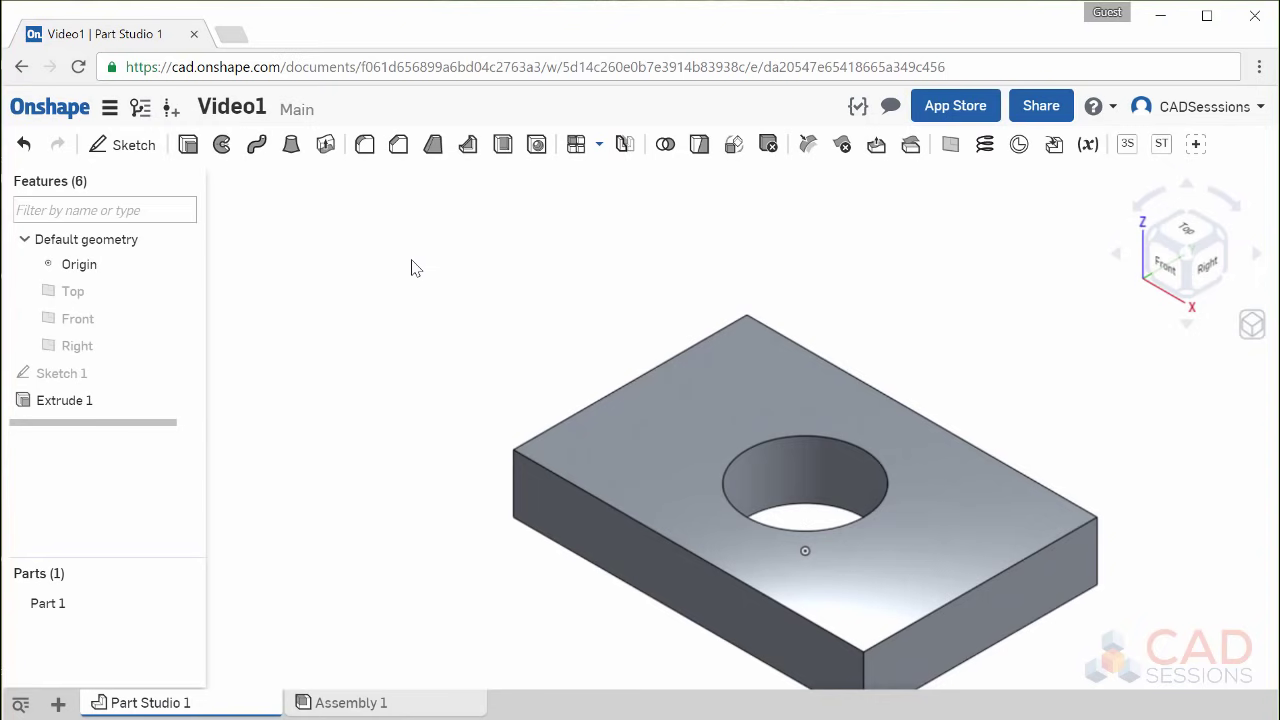
pyautogui.click(1252, 325)
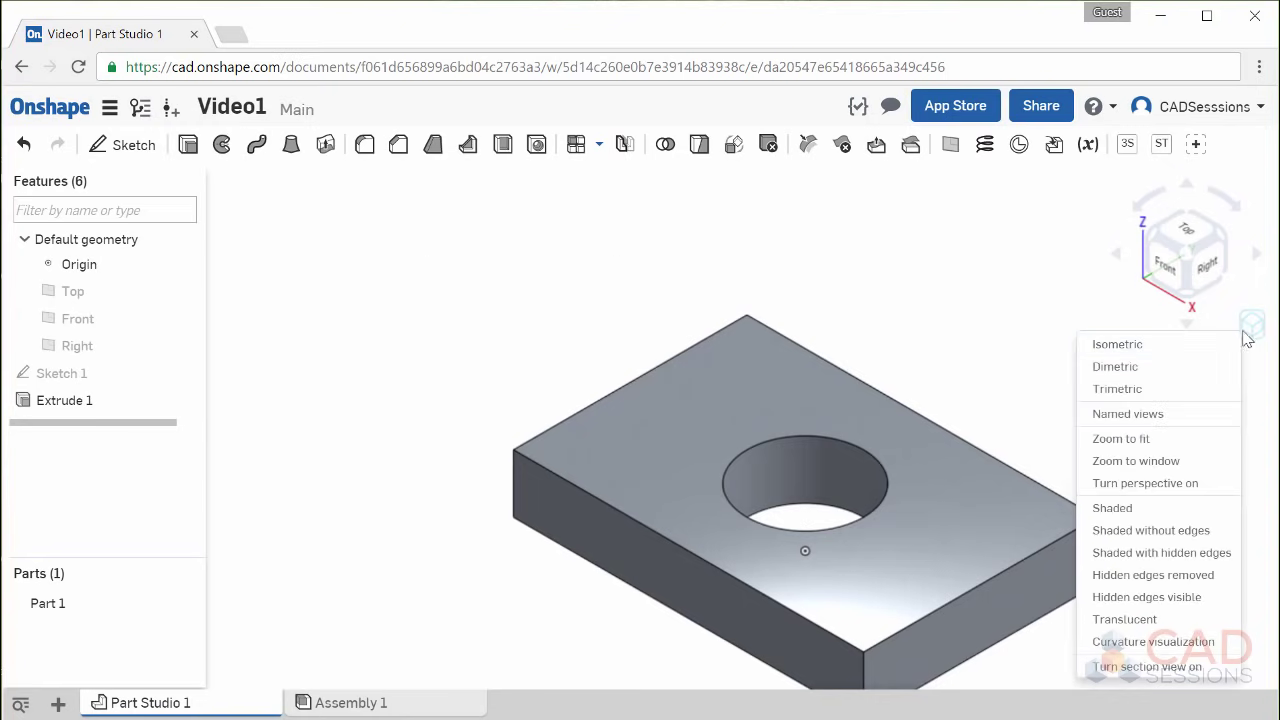
pyautogui.click(1228, 343)
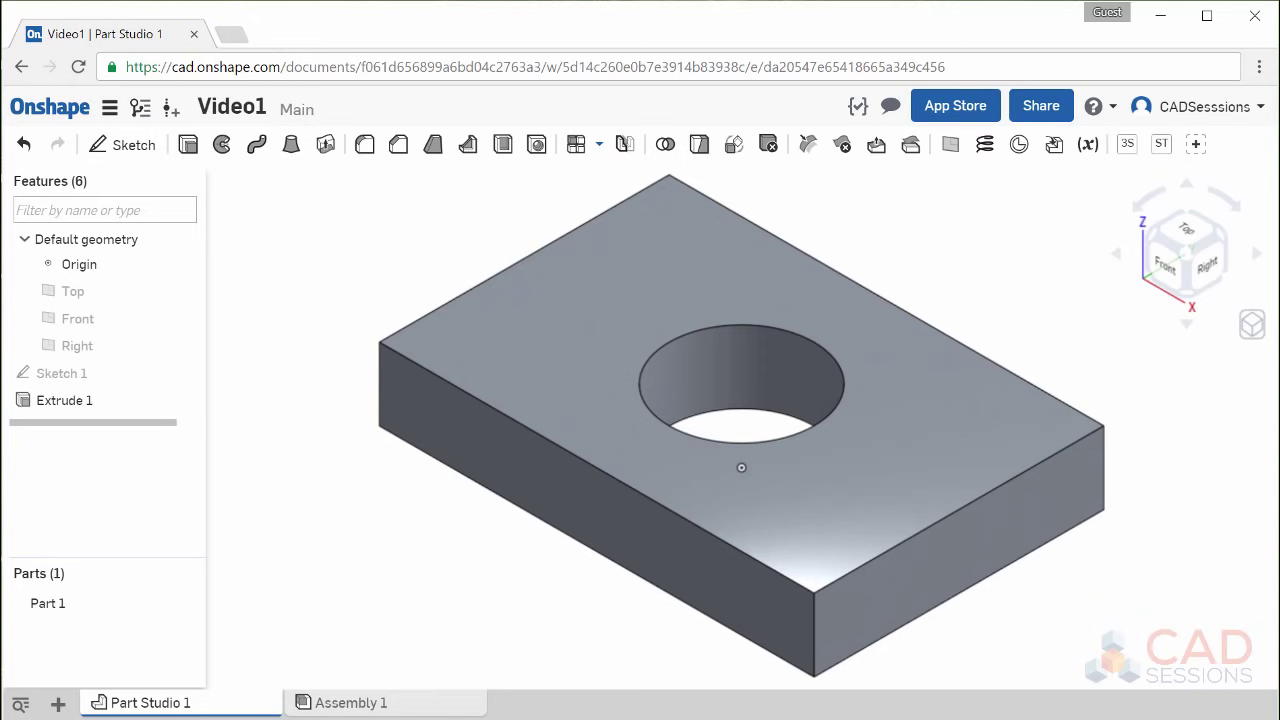